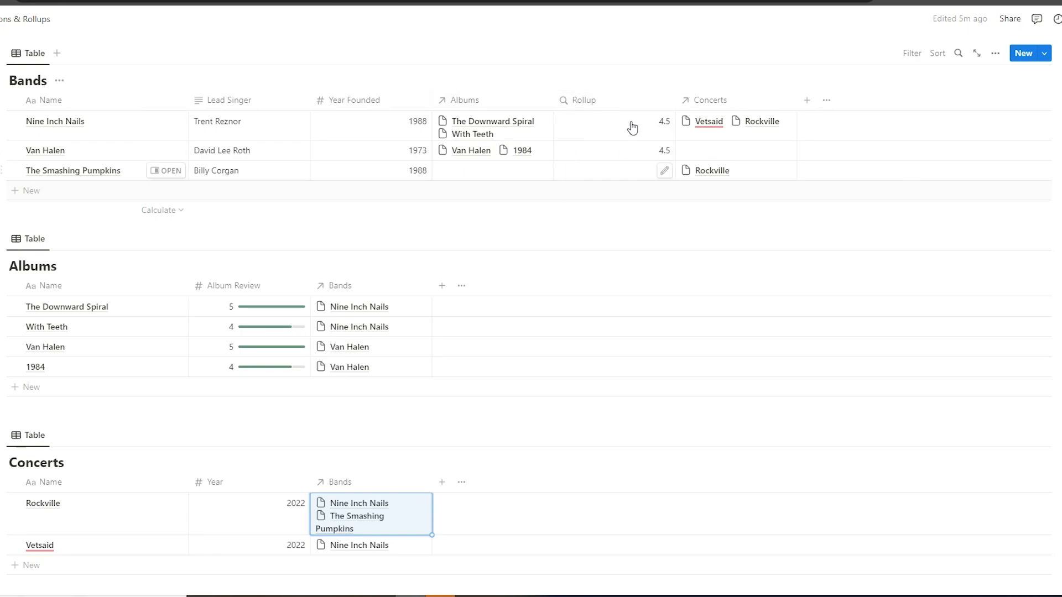
Add another rollup property to the Bands table and open its relation choices
{"action": "left_click", "coordinate": [805, 101]}
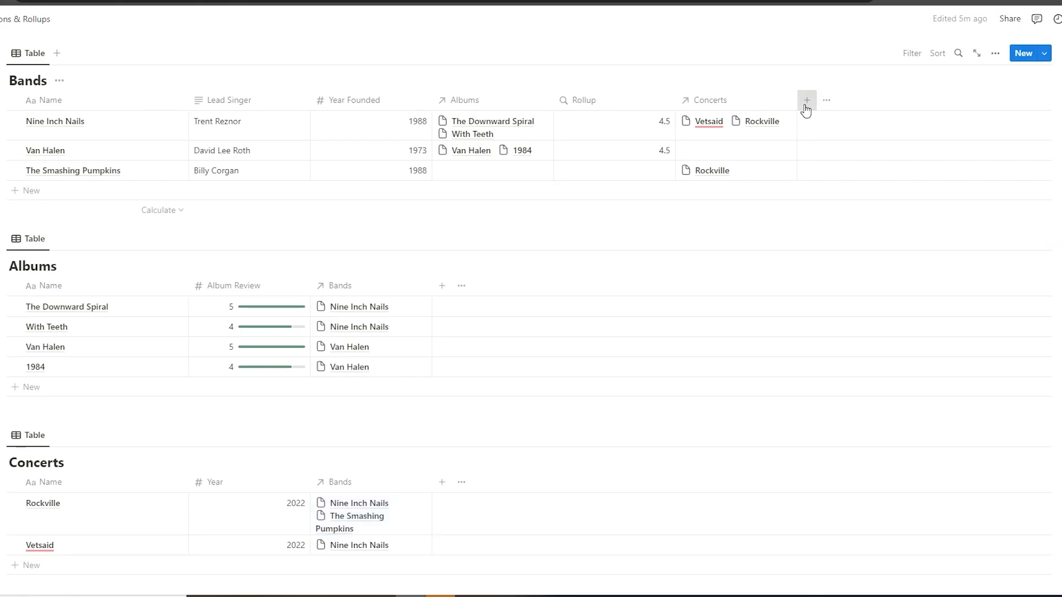
{"action": "type", "text": "rol"}
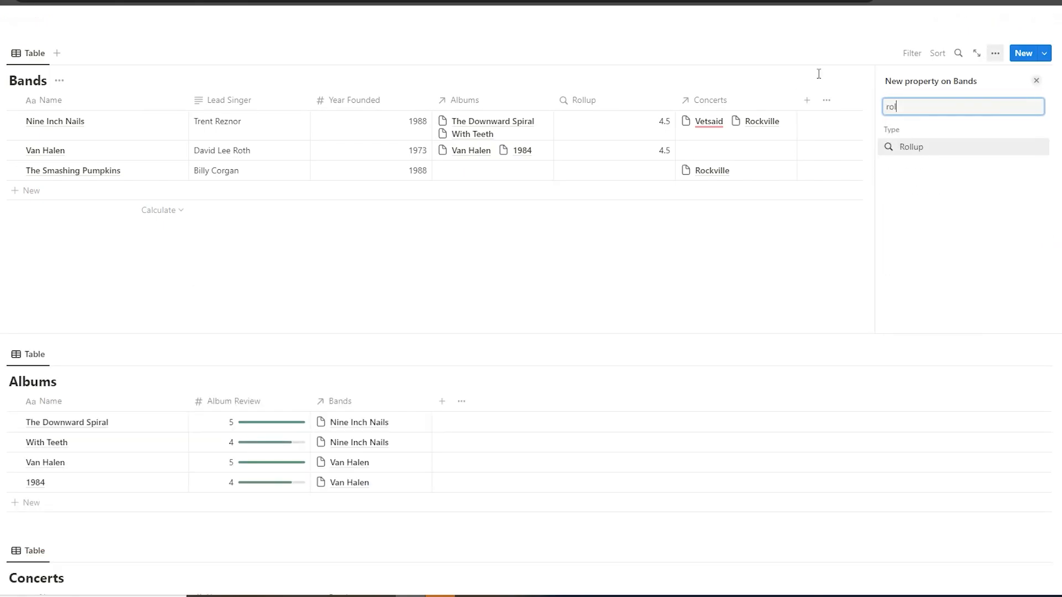
{"action": "left_click", "coordinate": [934, 147]}
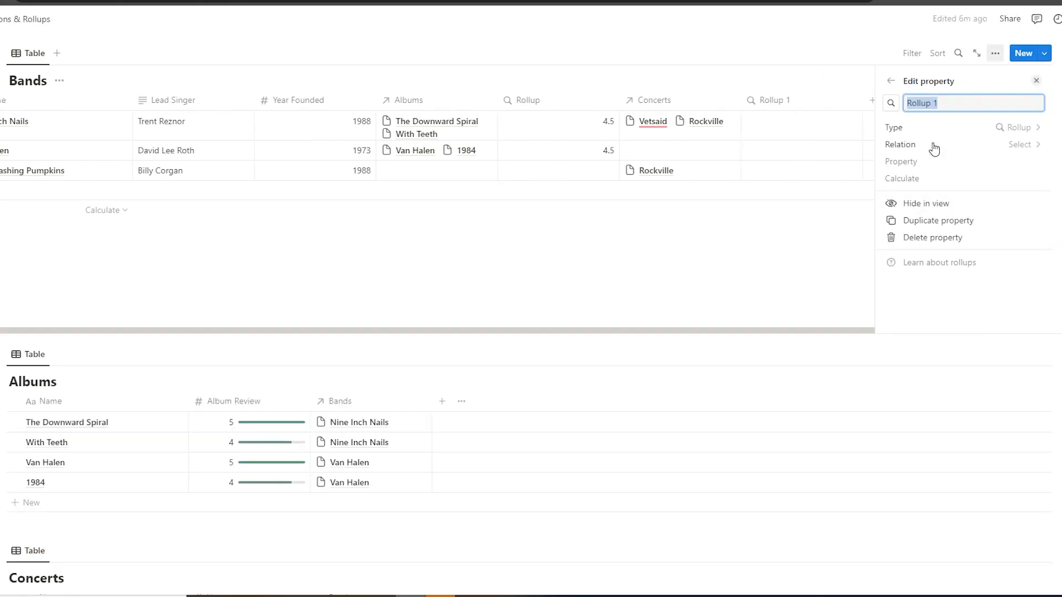
{"action": "left_click", "coordinate": [962, 147]}
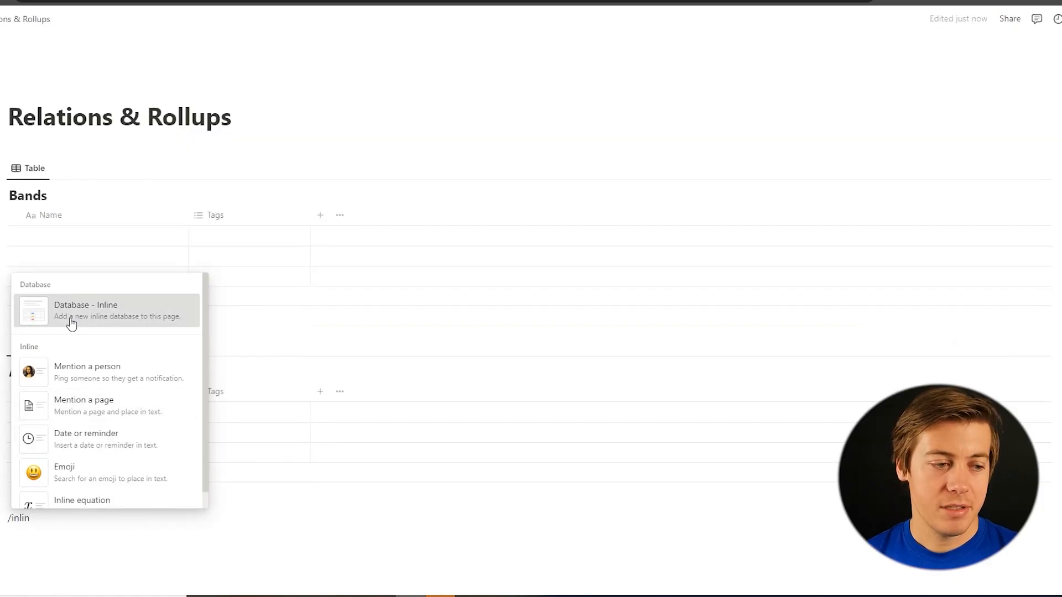
Insert a new inline database below the Albums table and title it Concerts
{"action": "left_click", "coordinate": [71, 323]}
{"action": "type", "text": "Co"}
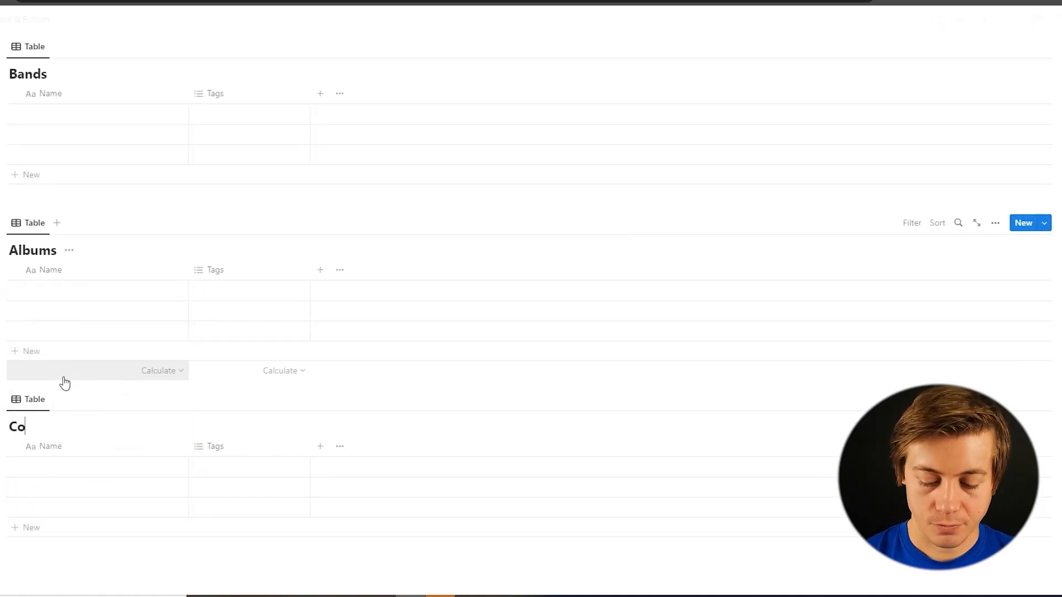
{"action": "type", "text": "ncerts"}
{"action": "scroll", "coordinate": [65, 383], "scroll_direction": "up", "scroll_amount": 2}
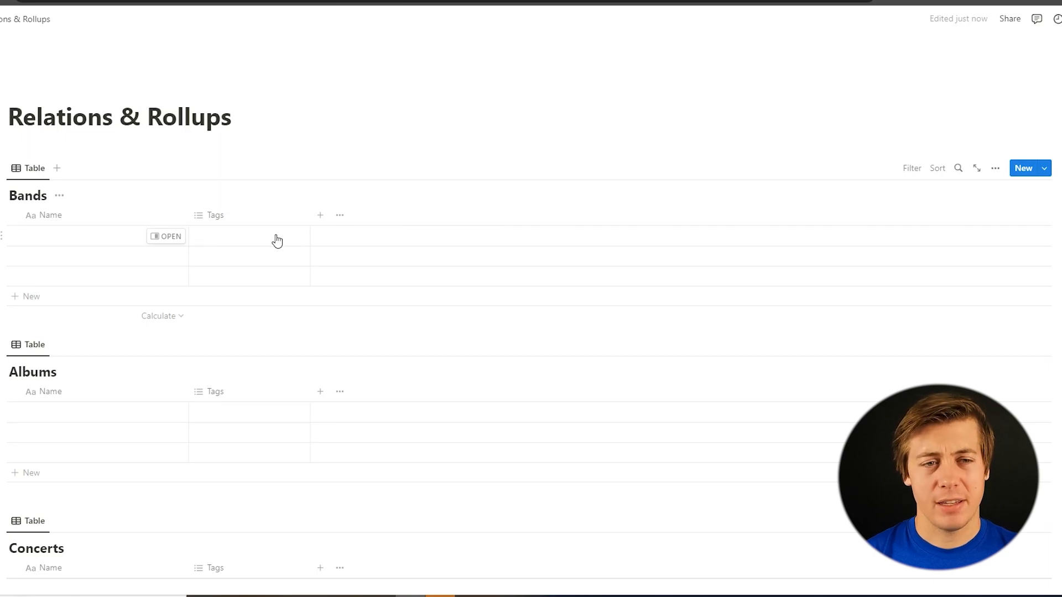
Enter Nine Inch Nails, Van Halen and The Smashing Pumpkins as the three names in the Bands table
{"action": "left_click", "coordinate": [63, 237]}
{"action": "type", "text": "Nine Inch"}
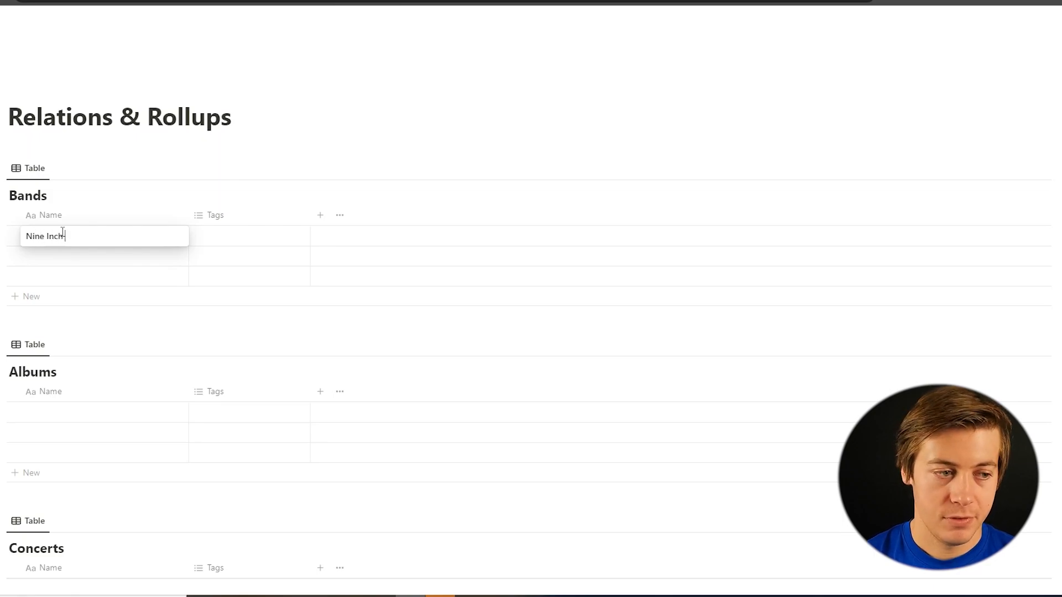
{"action": "type", "text": " Nails"}
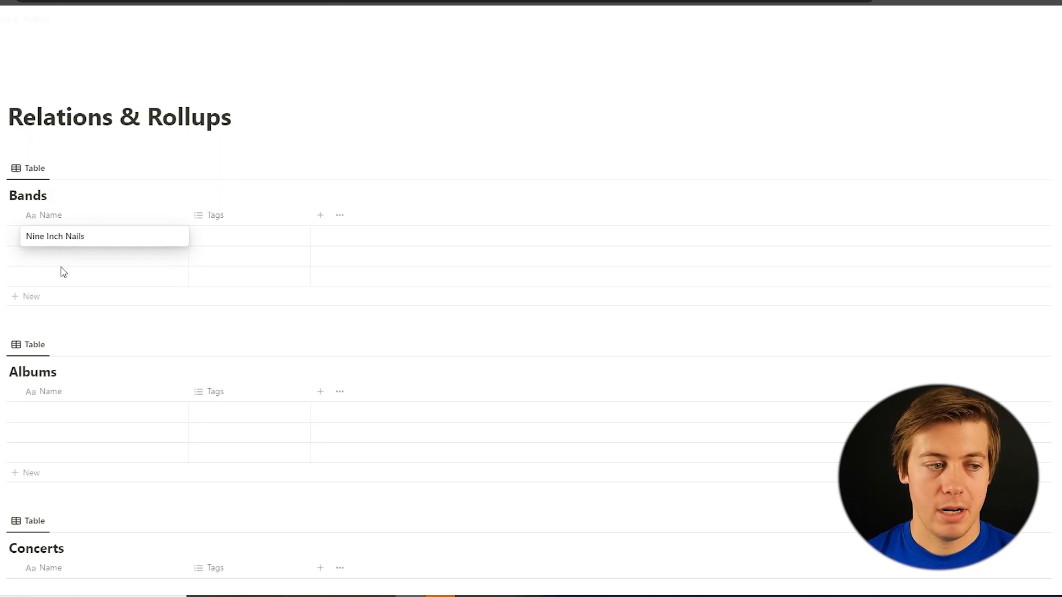
{"action": "left_click", "coordinate": [63, 256]}
{"action": "type", "text": "Van Halen"}
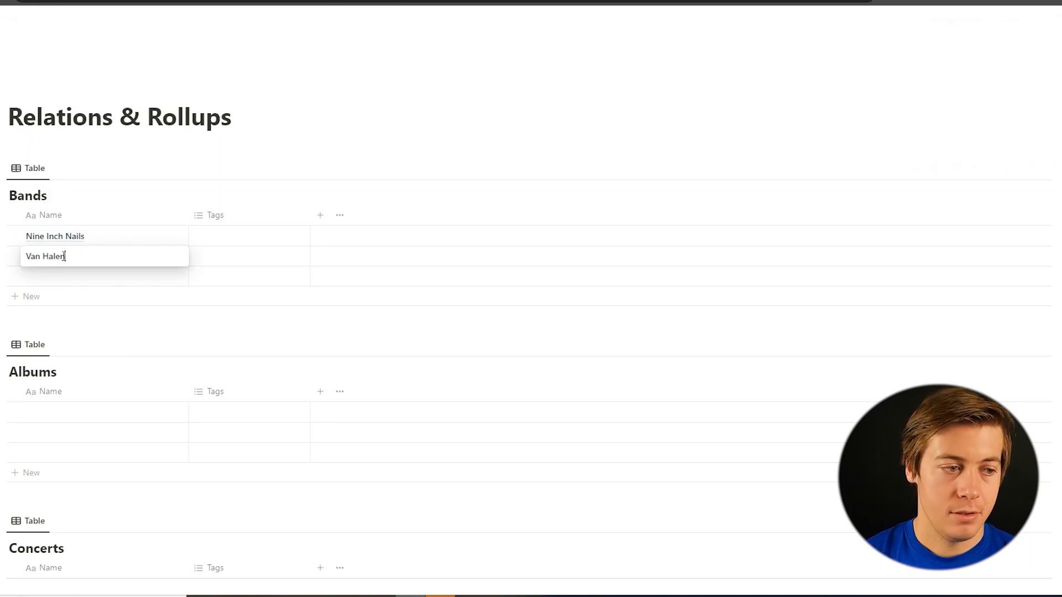
{"action": "left_click", "coordinate": [70, 280]}
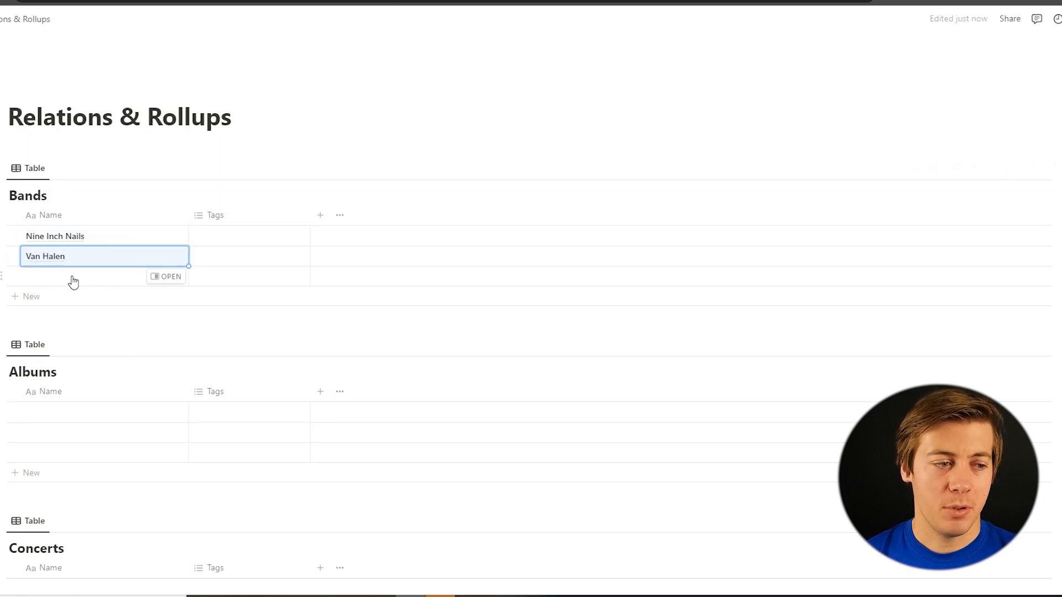
{"action": "left_click", "coordinate": [73, 276]}
{"action": "type", "text": "The Smashing Pumpkins"}
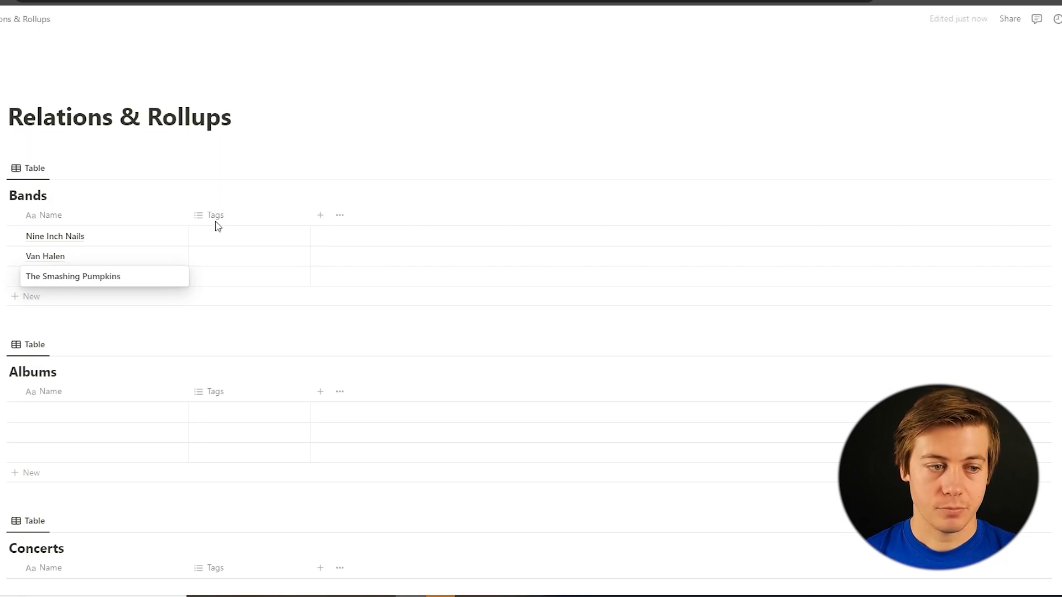
{"action": "key", "text": "Escape"}
Delete the Tags property from the Bands table
{"action": "left_click", "coordinate": [236, 218]}
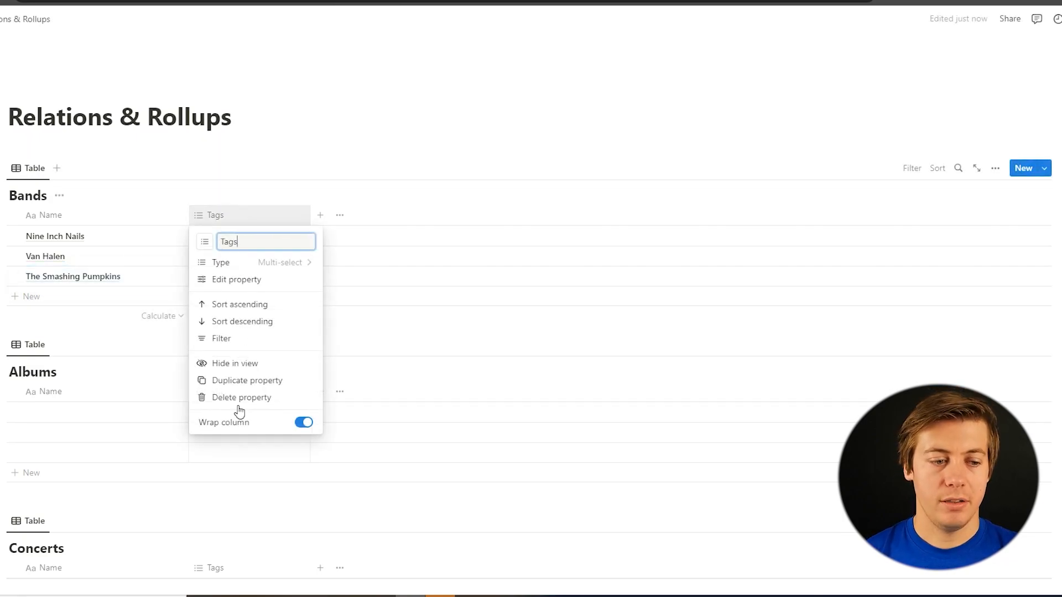
{"action": "left_click", "coordinate": [235, 399]}
{"action": "left_click", "coordinate": [578, 292]}
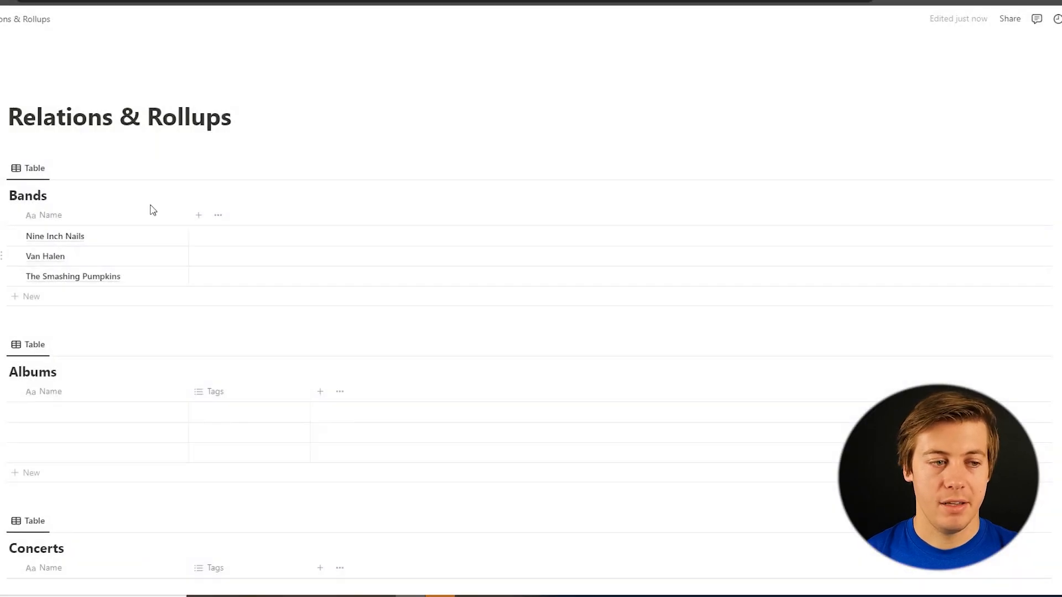
Add a text property named Lead Singer to the Bands table
{"action": "left_click", "coordinate": [199, 215]}
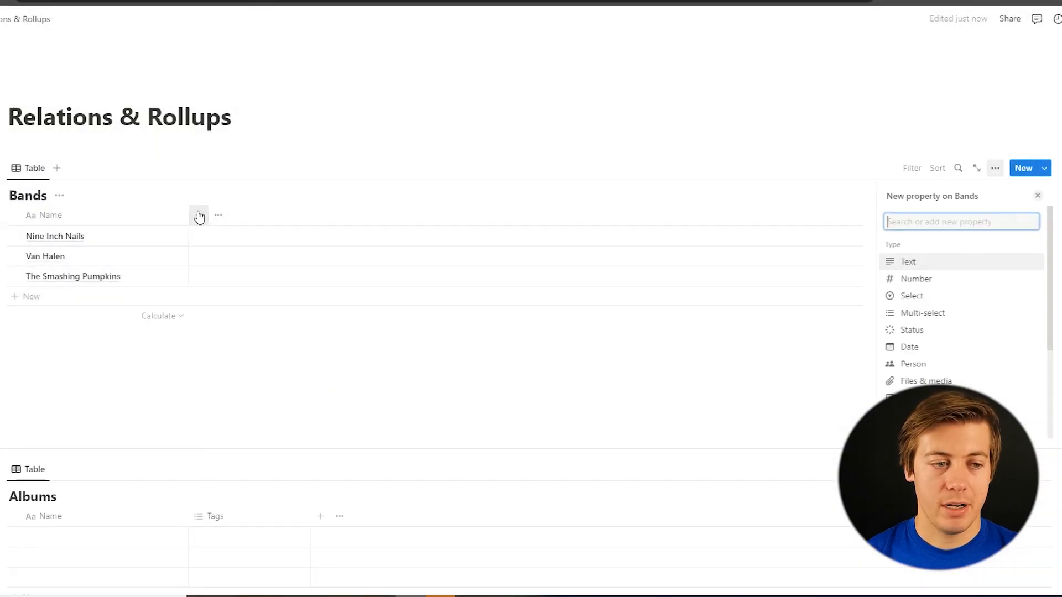
{"action": "left_click", "coordinate": [907, 262]}
{"action": "type", "text": "Le"}
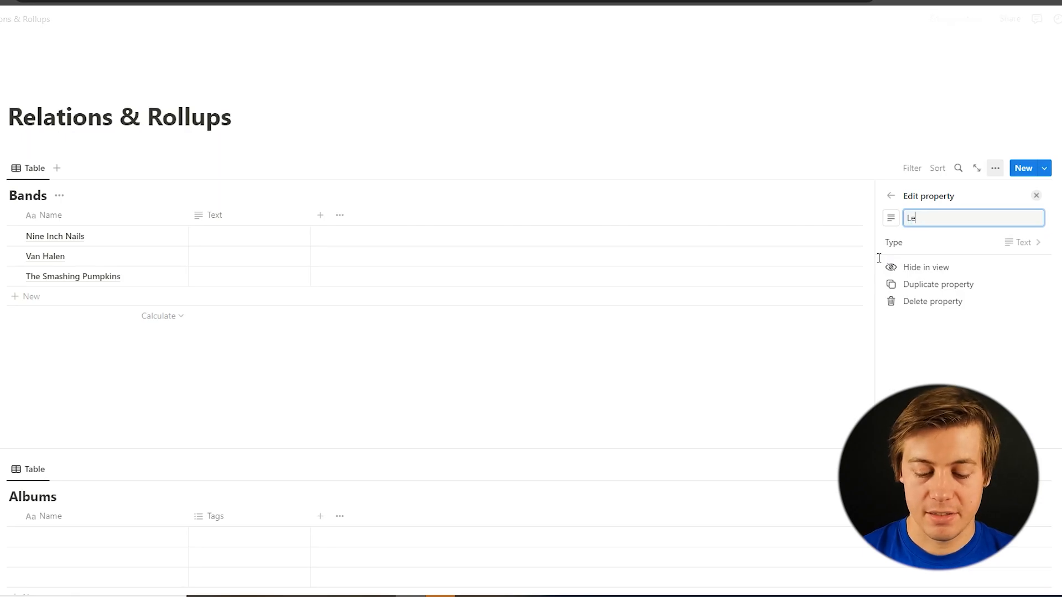
{"action": "type", "text": "ad Singer"}
Fill in the lead singers: Trent Reznor for Nine Inch Nails, David Lee Roth for Van Halen, Billy Corgan for The Smashing Pumpkins
{"action": "left_click", "coordinate": [242, 230]}
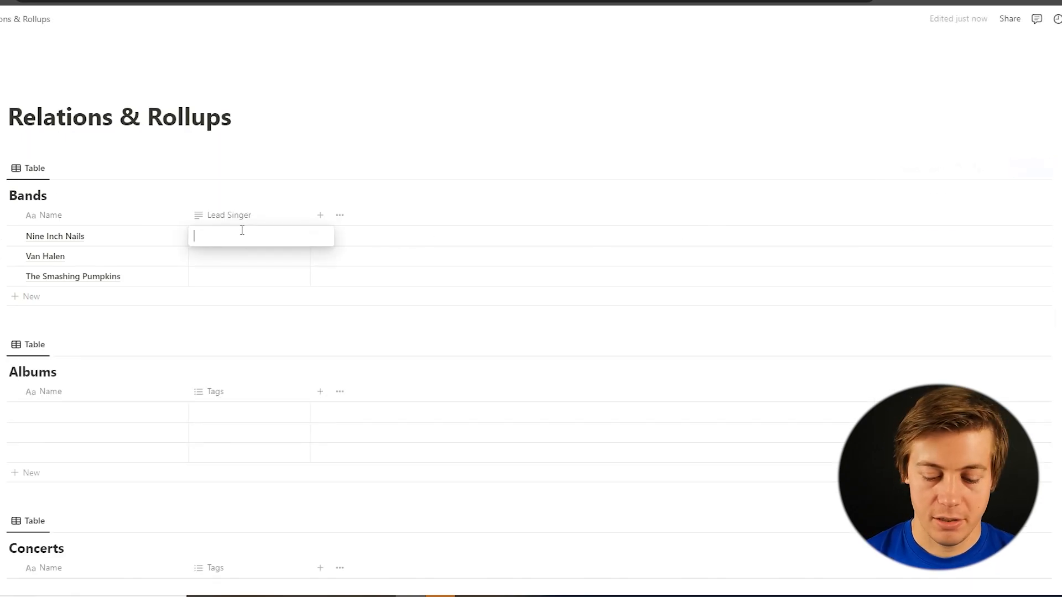
{"action": "type", "text": "Trent Reznor"}
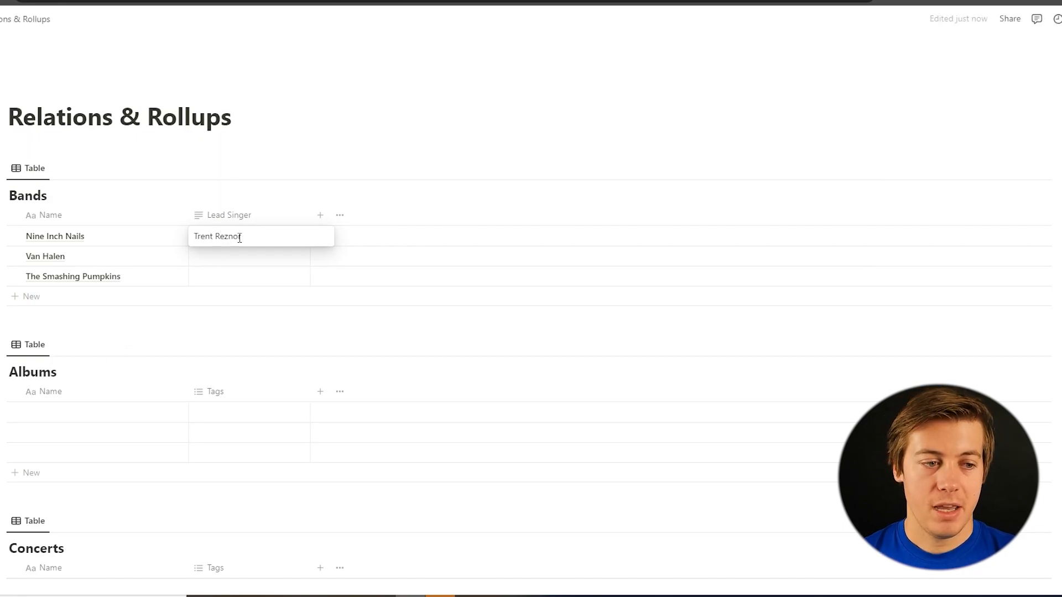
{"action": "left_click", "coordinate": [247, 259]}
{"action": "left_click", "coordinate": [247, 257]}
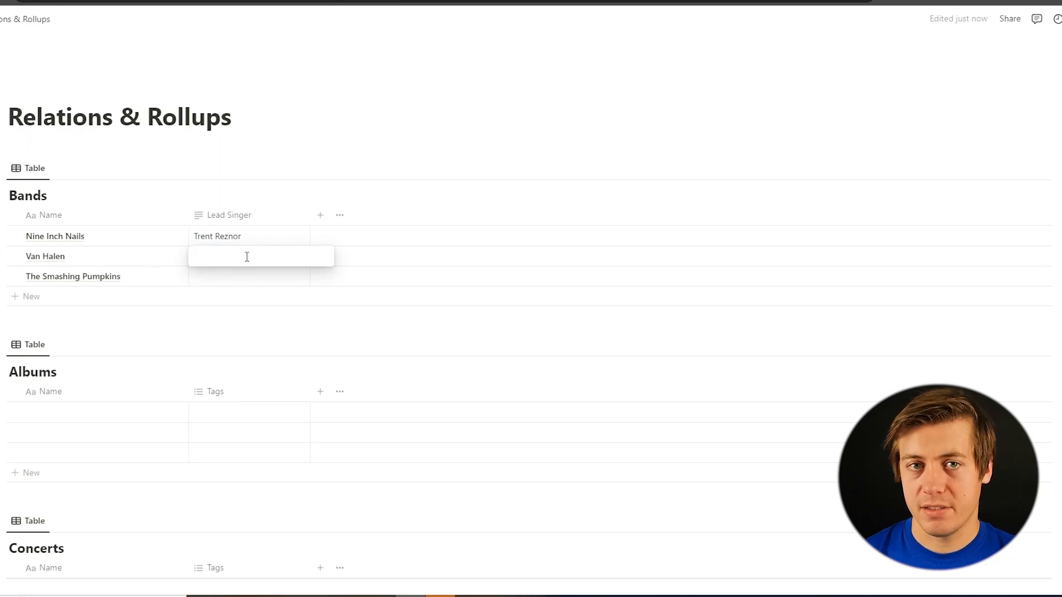
{"action": "type", "text": "David Lee Roth"}
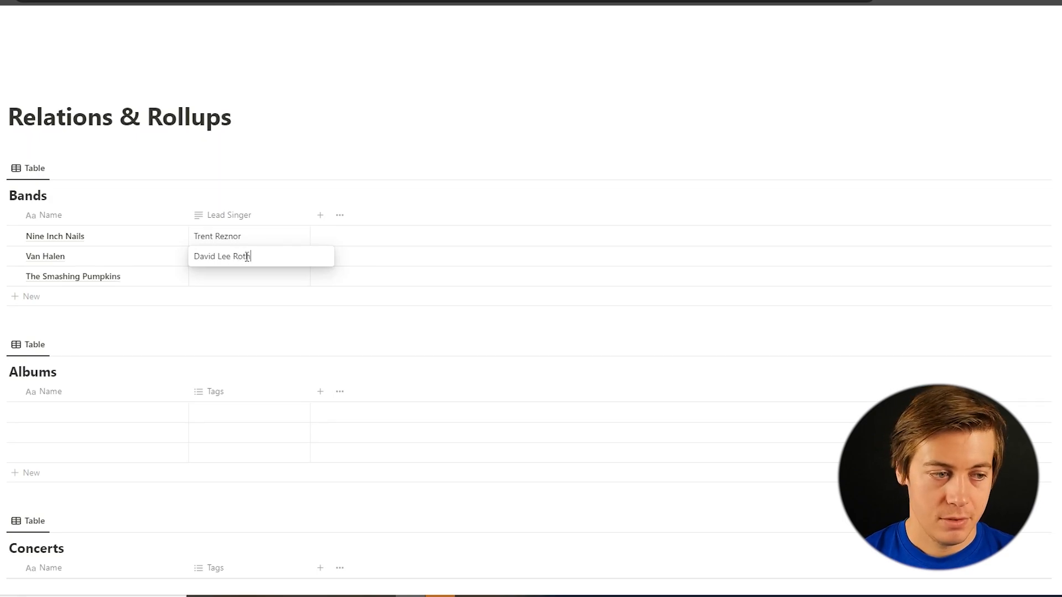
{"action": "left_click", "coordinate": [275, 281]}
{"action": "left_click", "coordinate": [270, 280]}
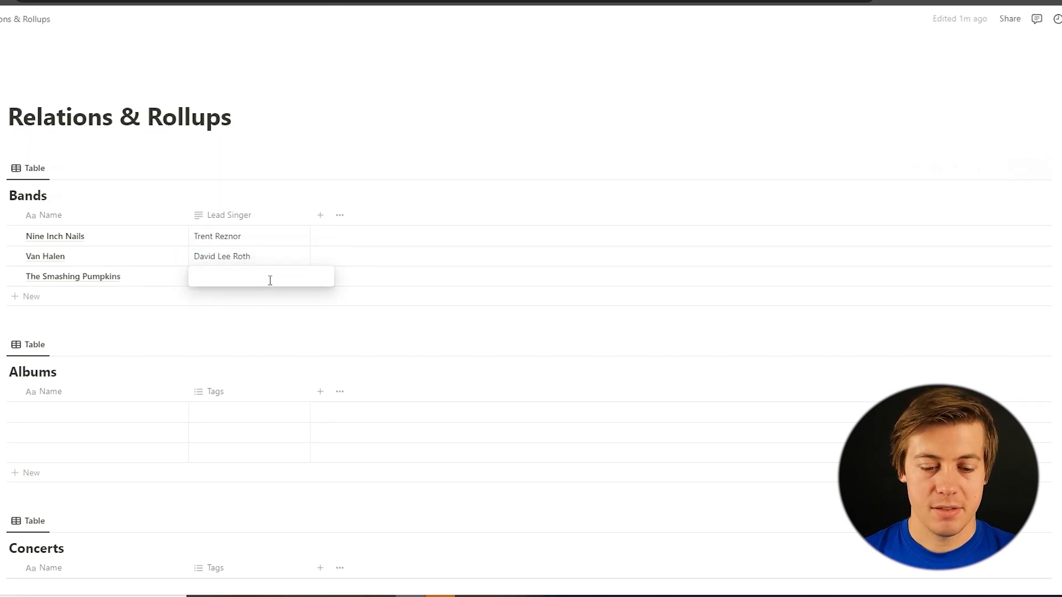
{"action": "type", "text": "Billy Corgan"}
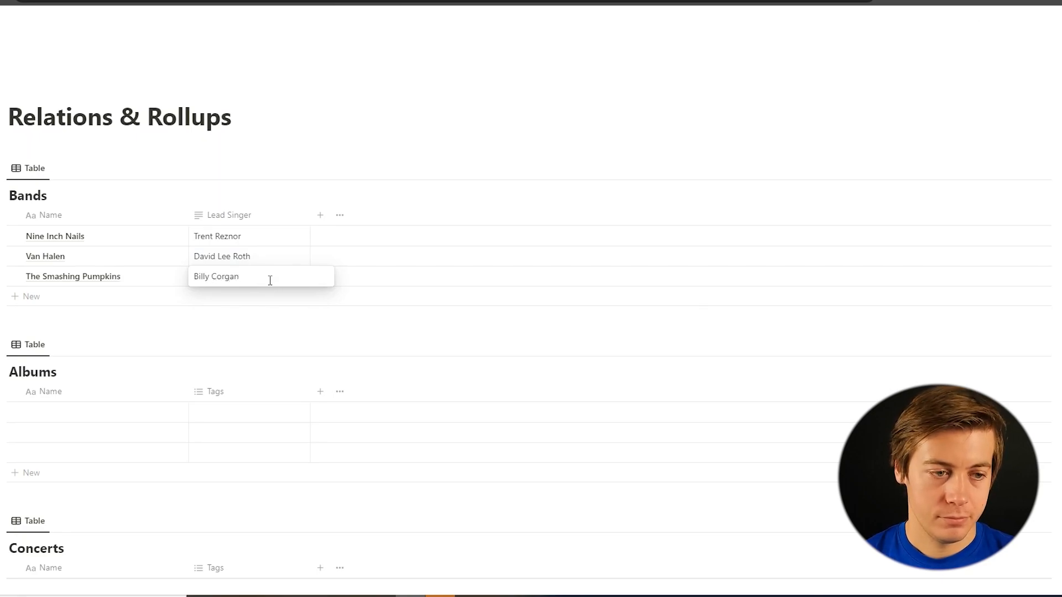
{"action": "left_click", "coordinate": [320, 215]}
Add a number property named Year Founded to the Bands table
{"action": "left_click", "coordinate": [320, 215]}
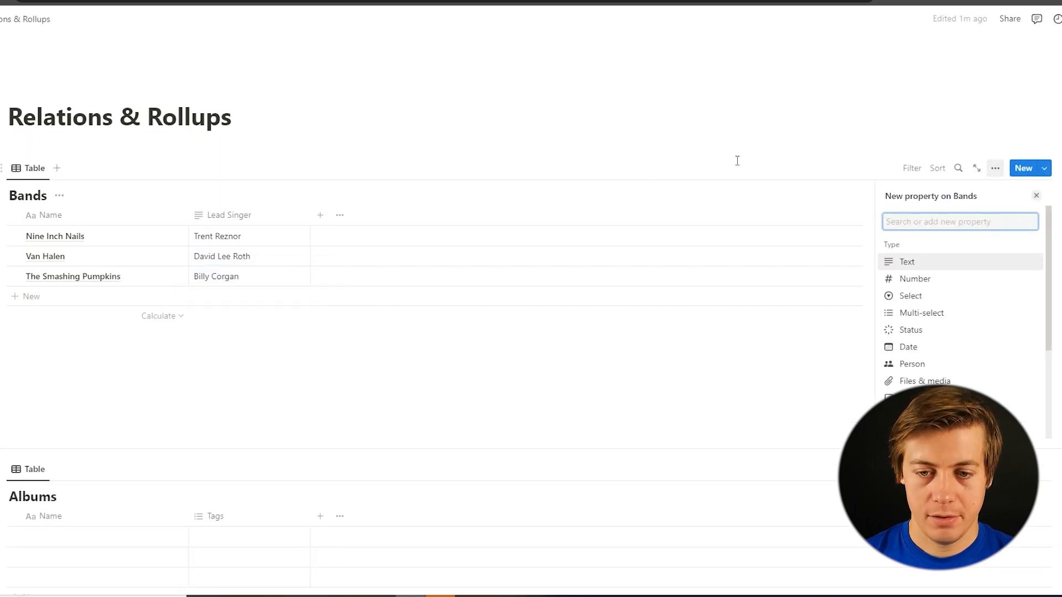
{"action": "left_click", "coordinate": [942, 280]}
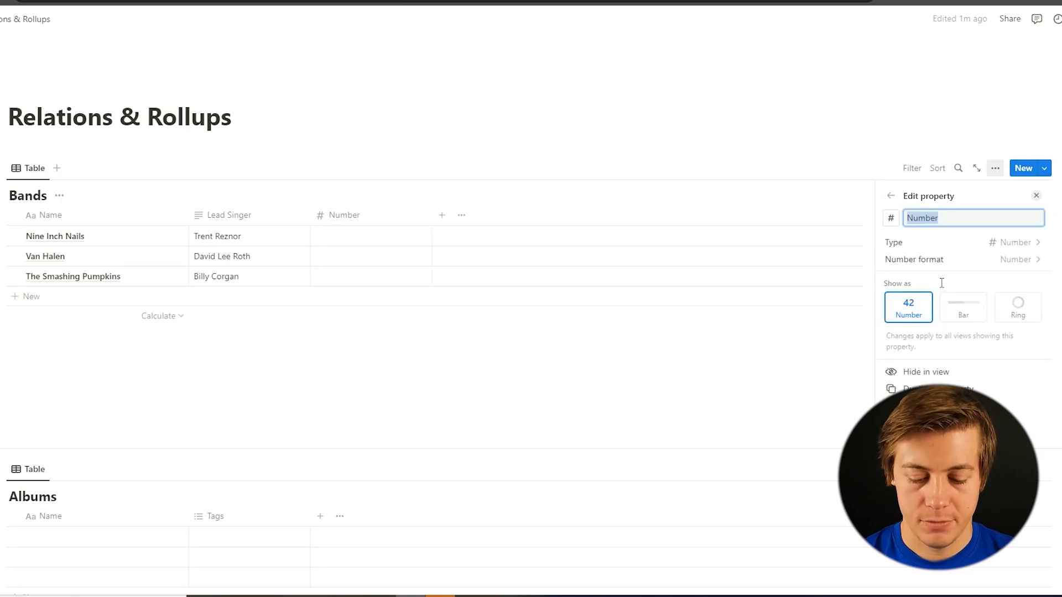
{"action": "type", "text": "Year Founded"}
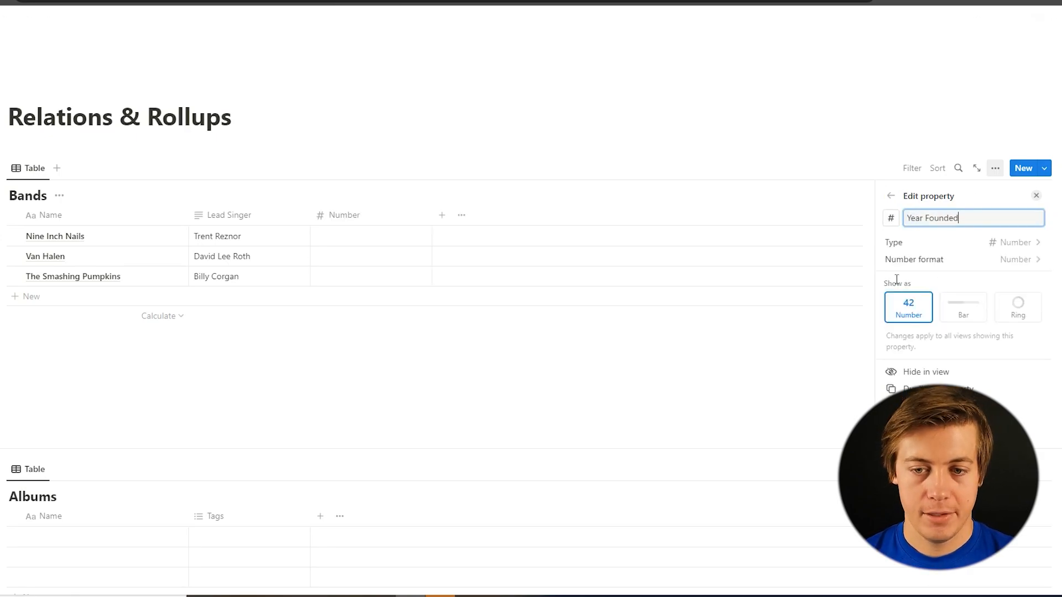
{"action": "left_click", "coordinate": [338, 260]}
Set the founding years to 1988 for Nine Inch Nails, 1973 for Van Halen and 1988 for The Smashing Pumpkins
{"action": "left_click", "coordinate": [345, 238]}
{"action": "left_click", "coordinate": [352, 233]}
{"action": "type", "text": "18"}
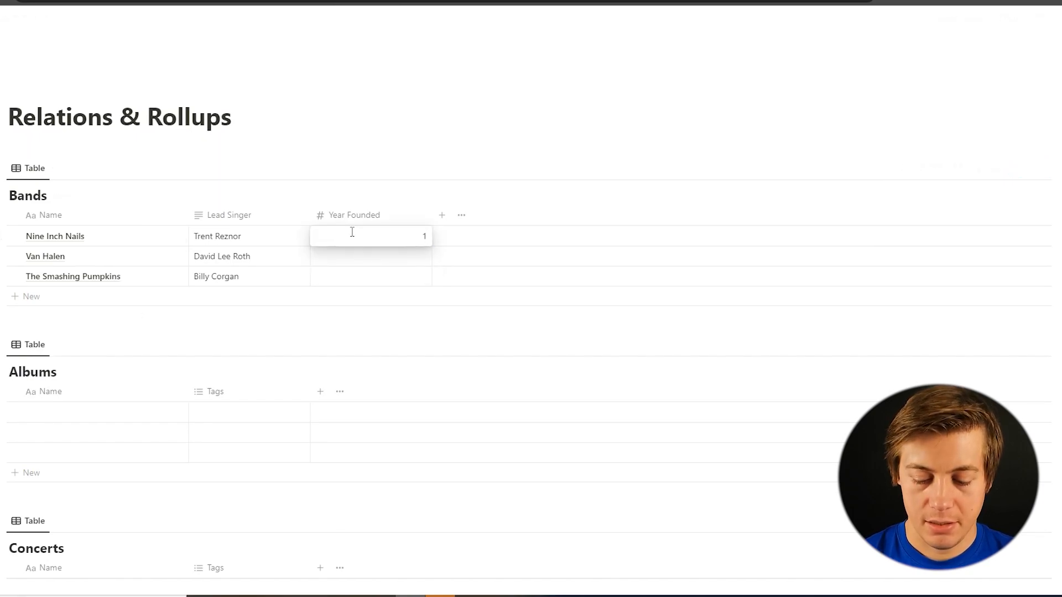
{"action": "key", "text": "Return"}
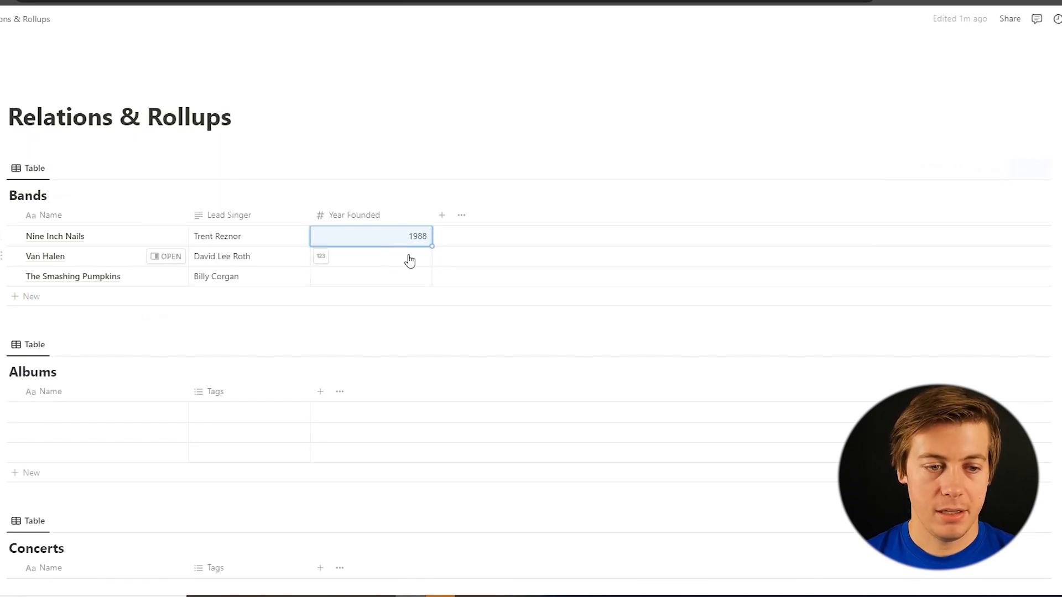
{"action": "left_click", "coordinate": [415, 256]}
{"action": "type", "text": "1973"}
{"action": "key", "text": "Return"}
{"action": "left_click", "coordinate": [409, 276]}
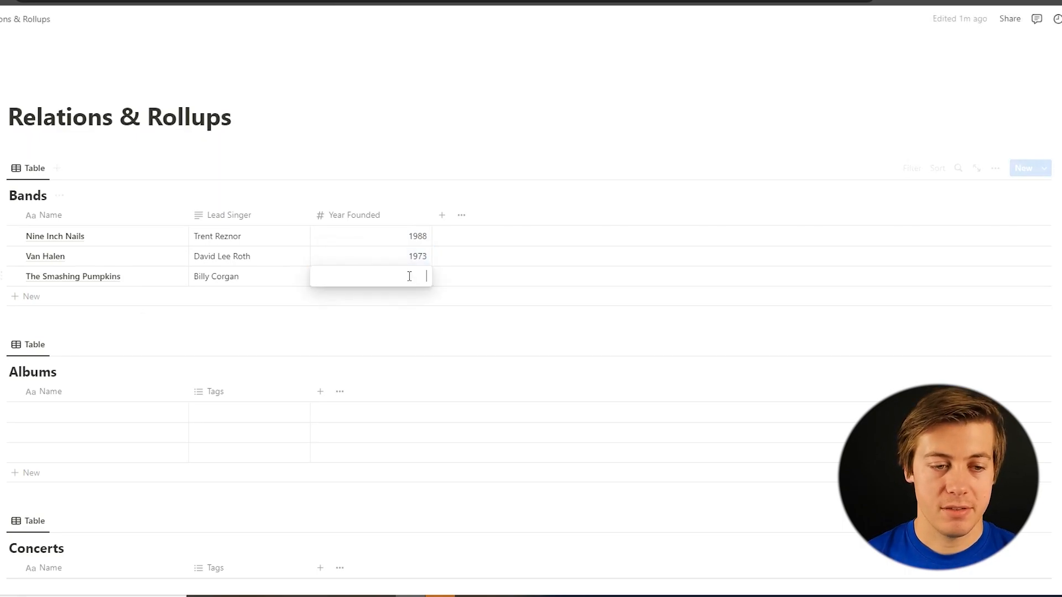
{"action": "type", "text": "1988"}
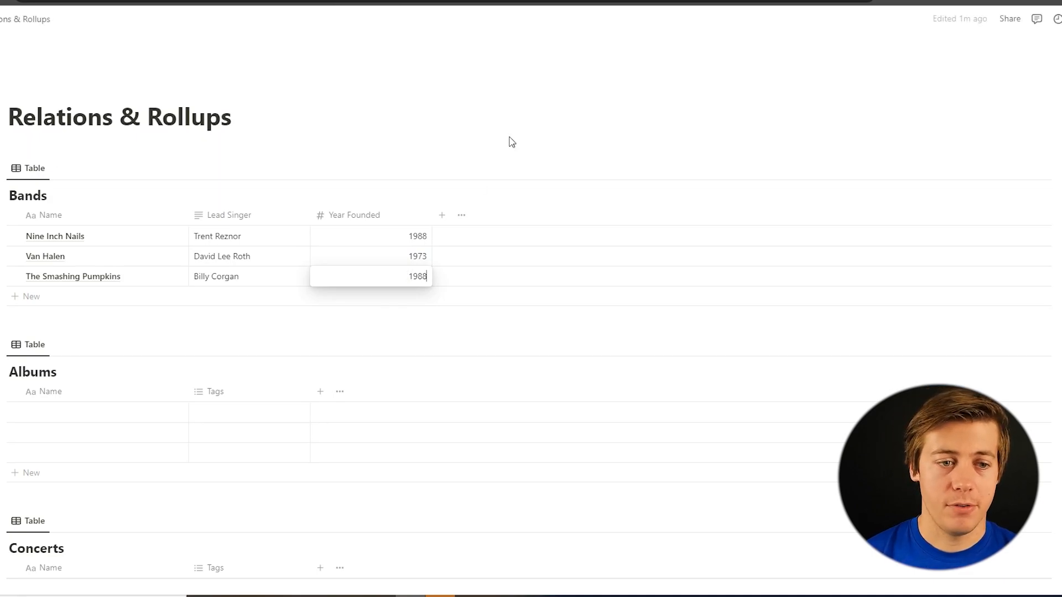
{"action": "key", "text": "Return"}
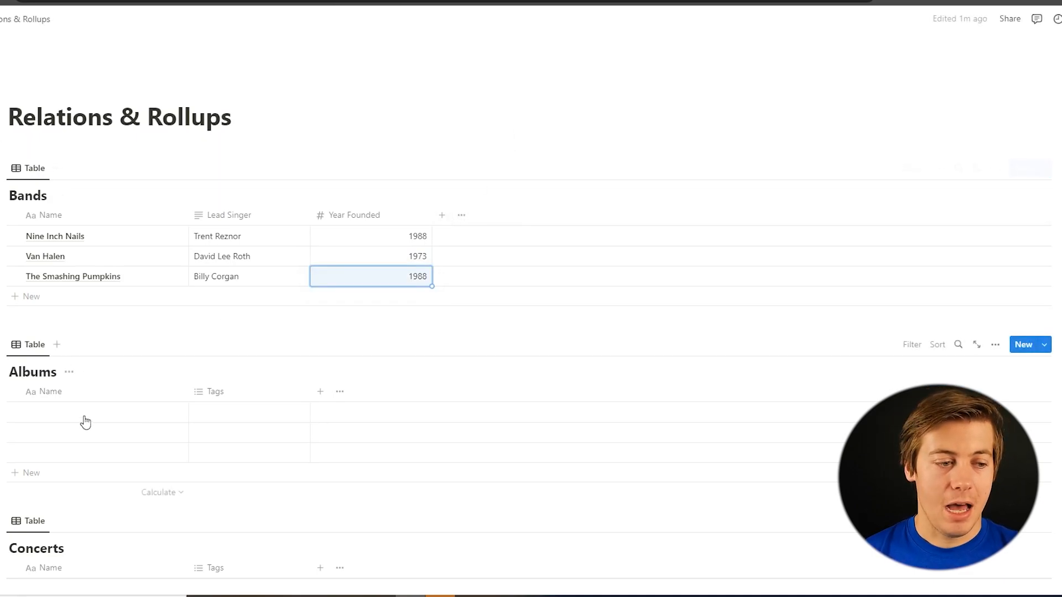
Enter four album names in the Albums table: The Downward Spiral, With Teeth, Van Halen and, in an added row, 1984
{"action": "left_click", "coordinate": [67, 413]}
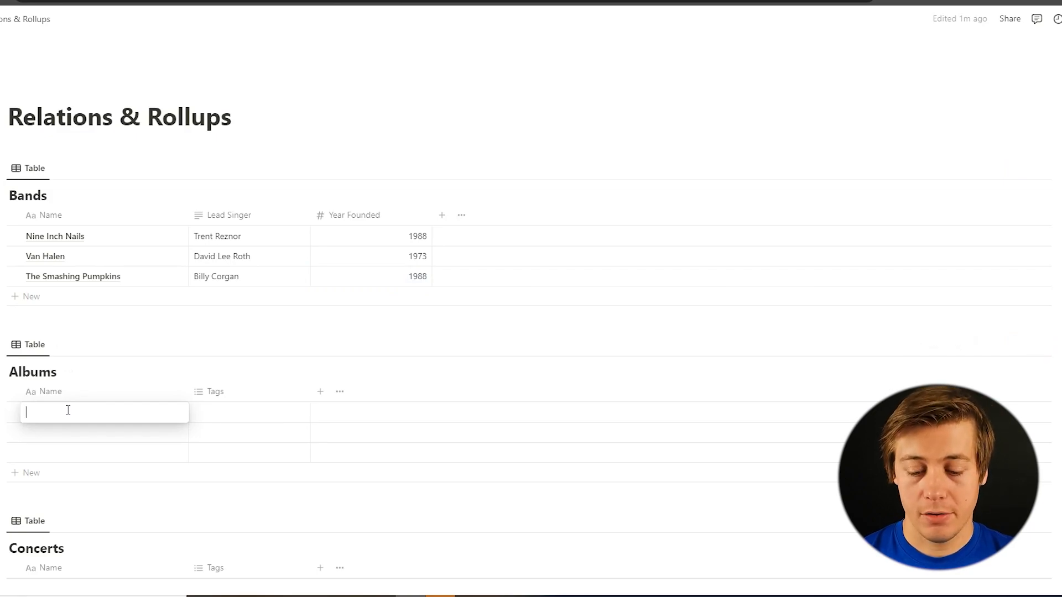
{"action": "type", "text": "The Downward Spiral"}
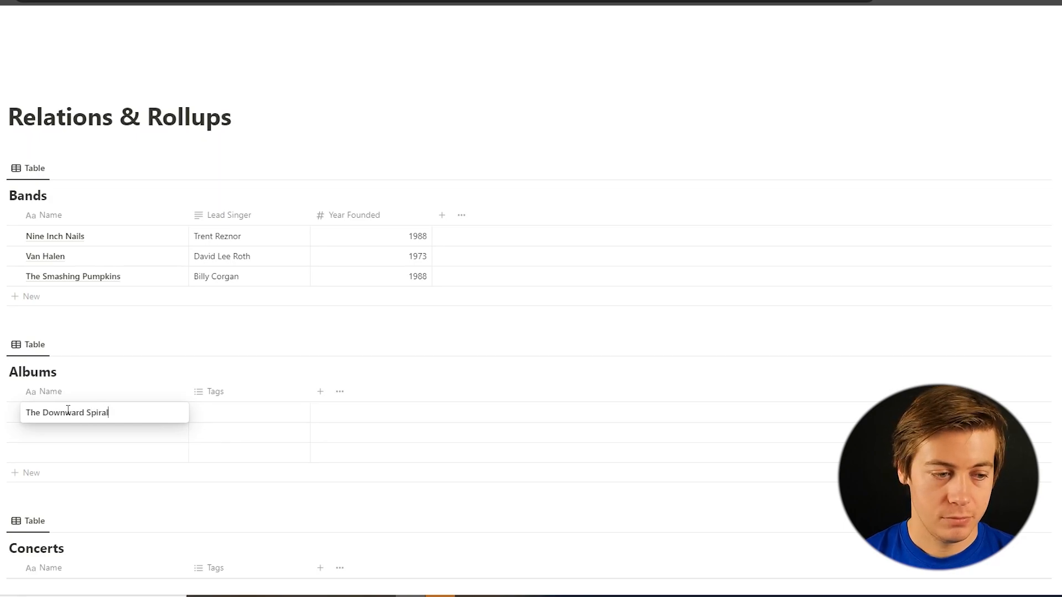
{"action": "left_click", "coordinate": [86, 432]}
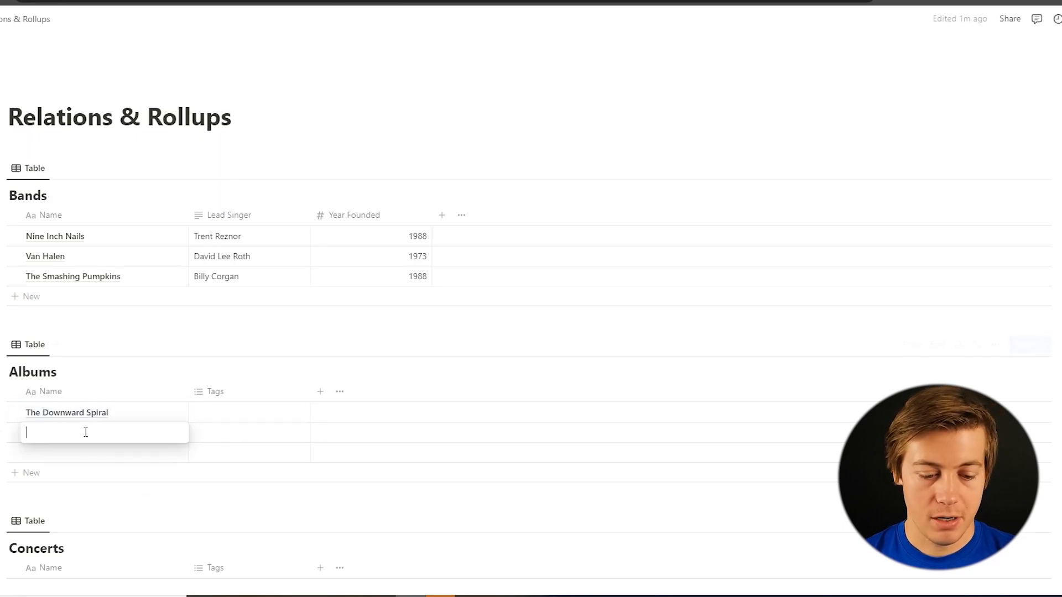
{"action": "type", "text": "With Teeth"}
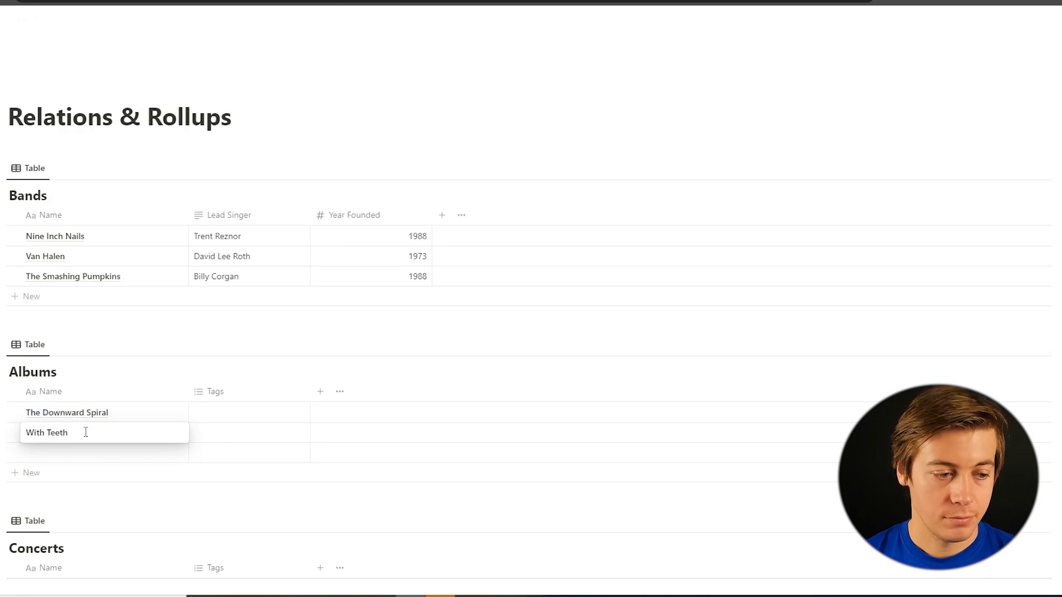
{"action": "left_click", "coordinate": [60, 452]}
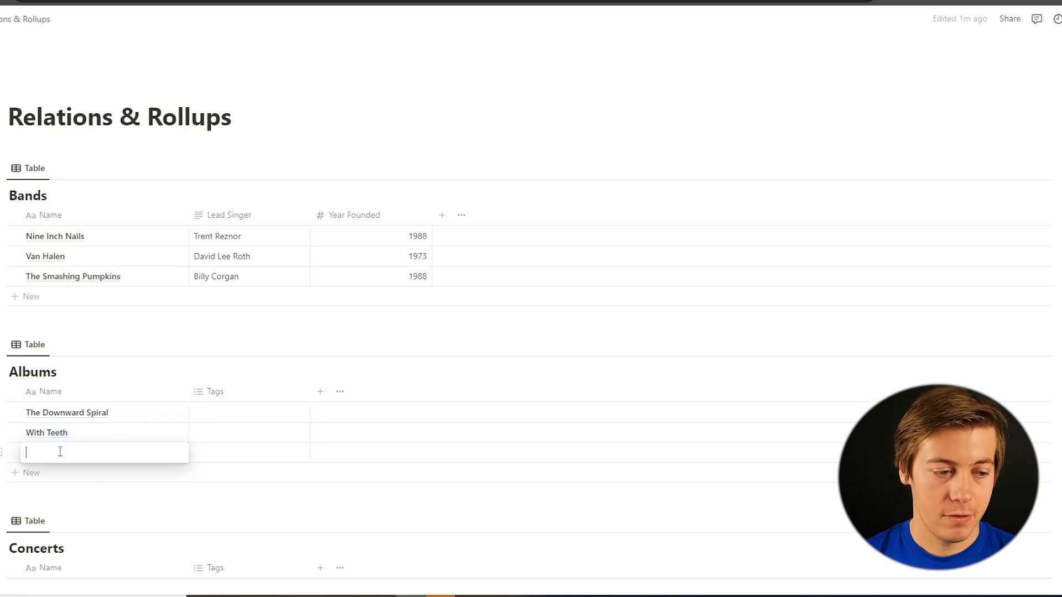
{"action": "type", "text": "Van Halen"}
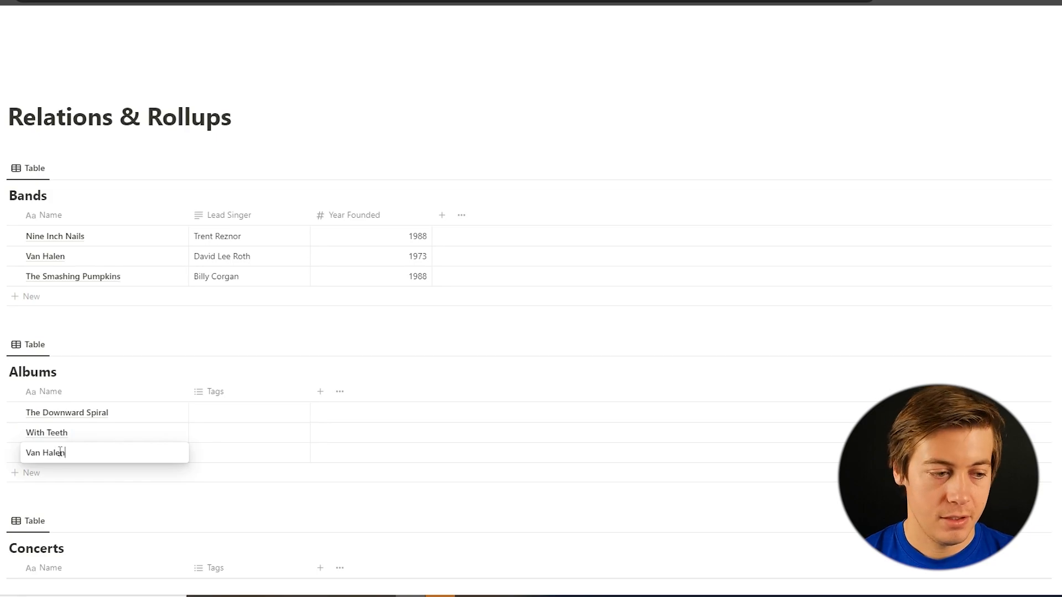
{"action": "left_click", "coordinate": [33, 474]}
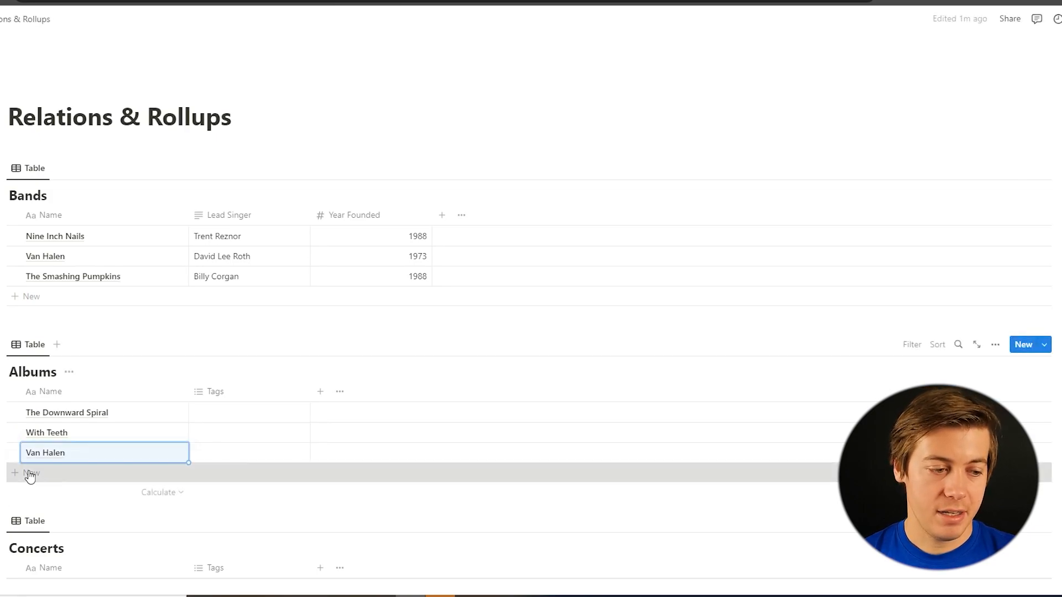
{"action": "type", "text": "198"}
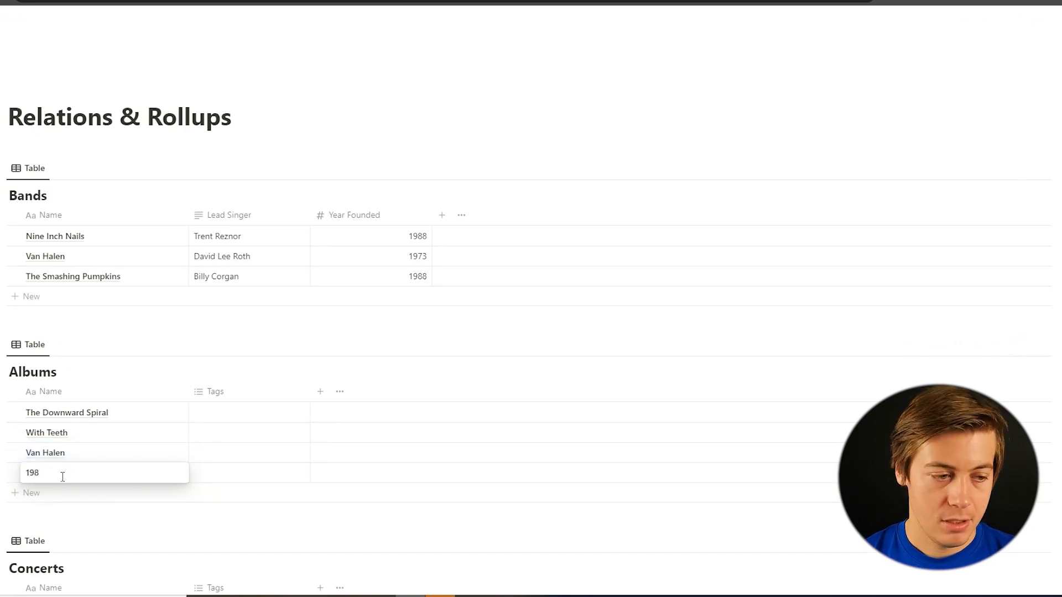
{"action": "type", "text": "4"}
{"action": "key", "text": "Escape"}
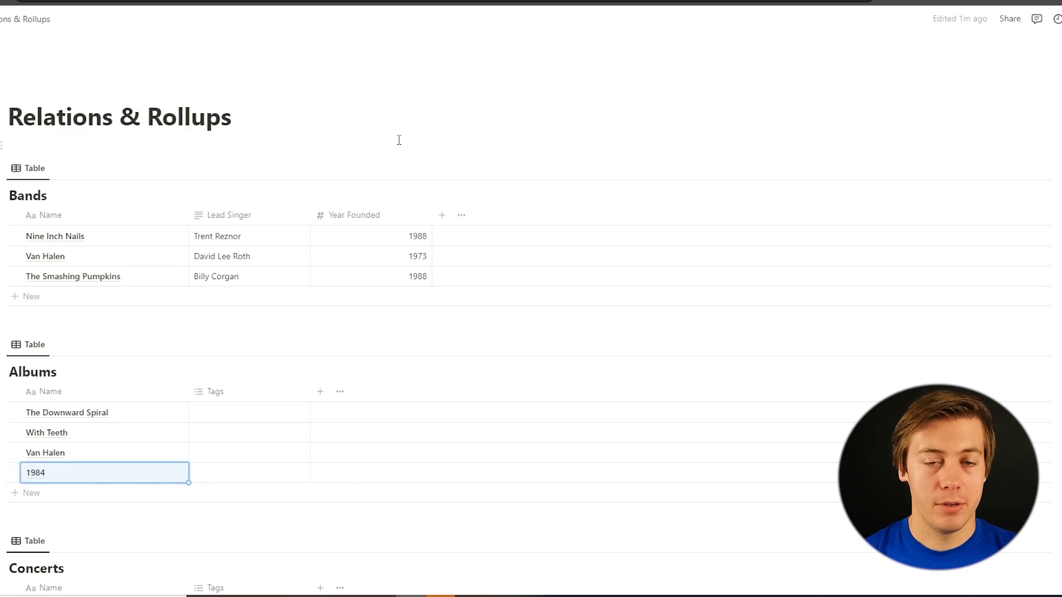
Name the first two entries of the Concerts table Rockville and Vetsaid
{"action": "scroll", "coordinate": [399, 140], "scroll_direction": "down", "scroll_amount": 1}
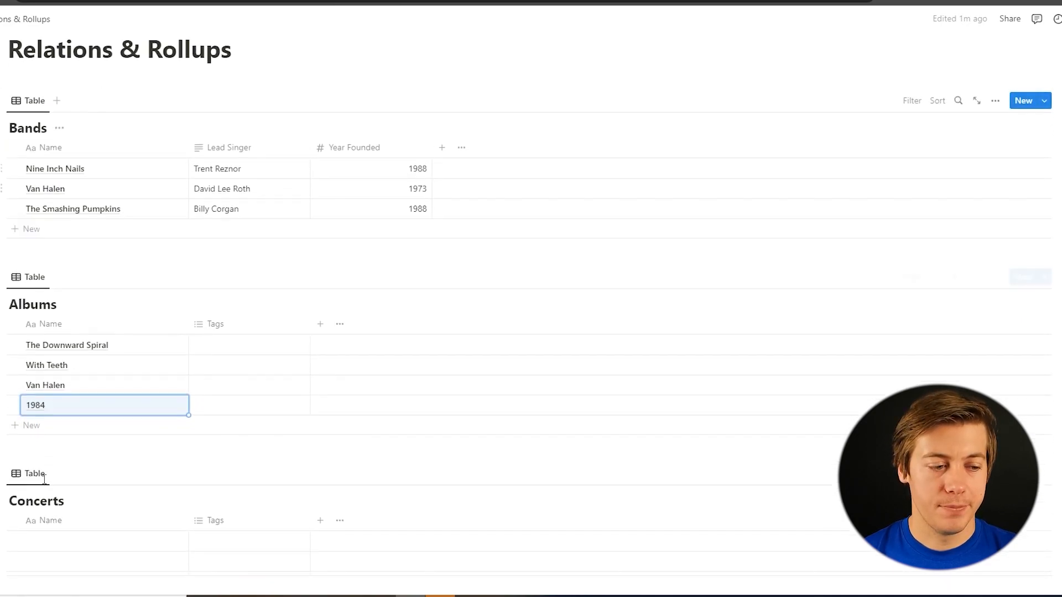
{"action": "scroll", "coordinate": [105, 459], "scroll_direction": "down", "scroll_amount": 1}
{"action": "left_click", "coordinate": [76, 492]}
{"action": "type", "text": "Rockville"}
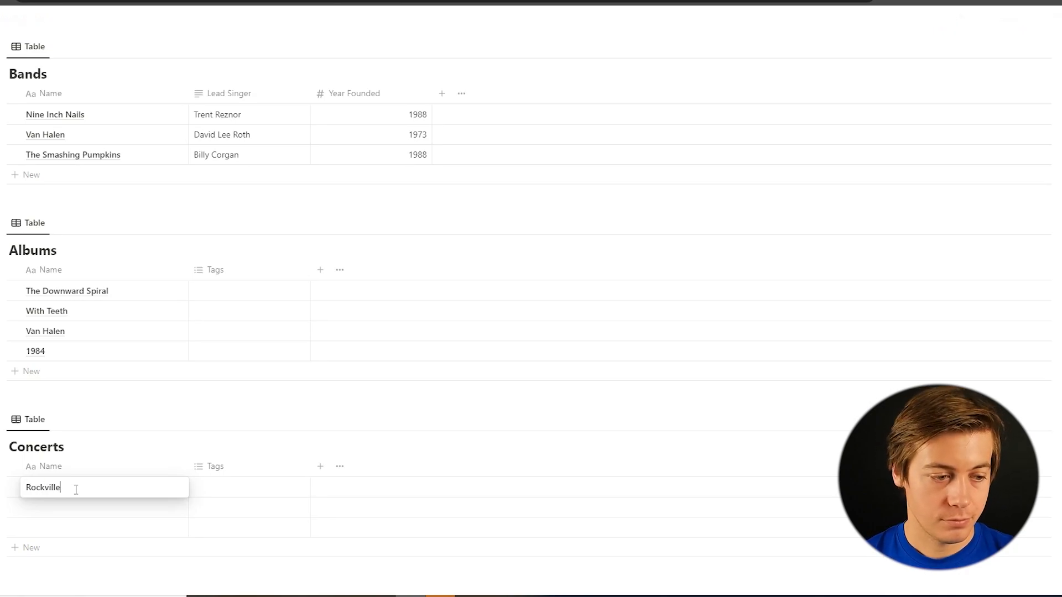
{"action": "key", "text": "Return"}
{"action": "left_click", "coordinate": [65, 505]}
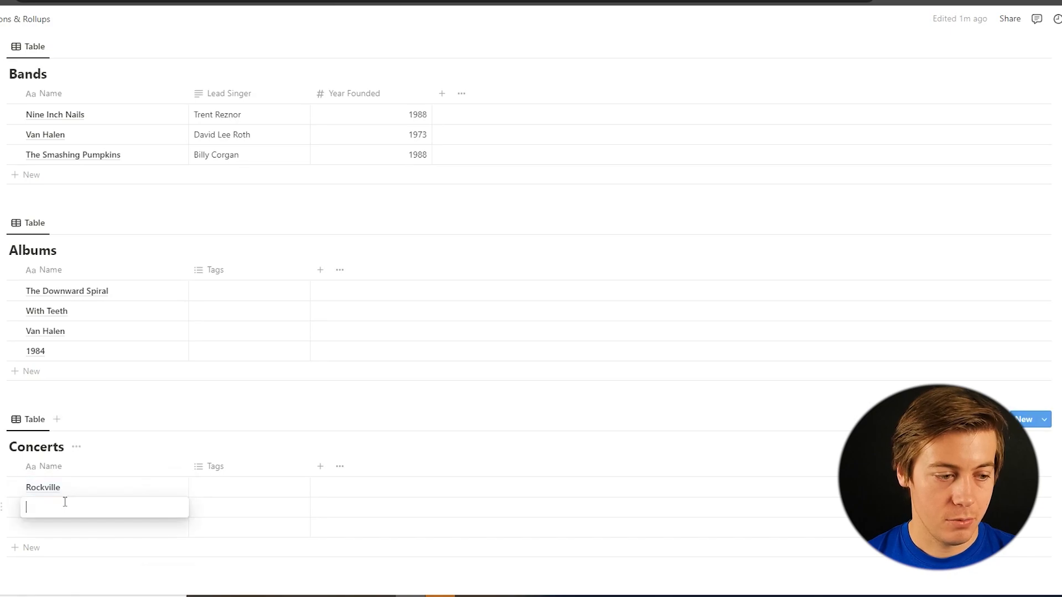
{"action": "type", "text": "Vetsaid"}
{"action": "key", "text": "Return"}
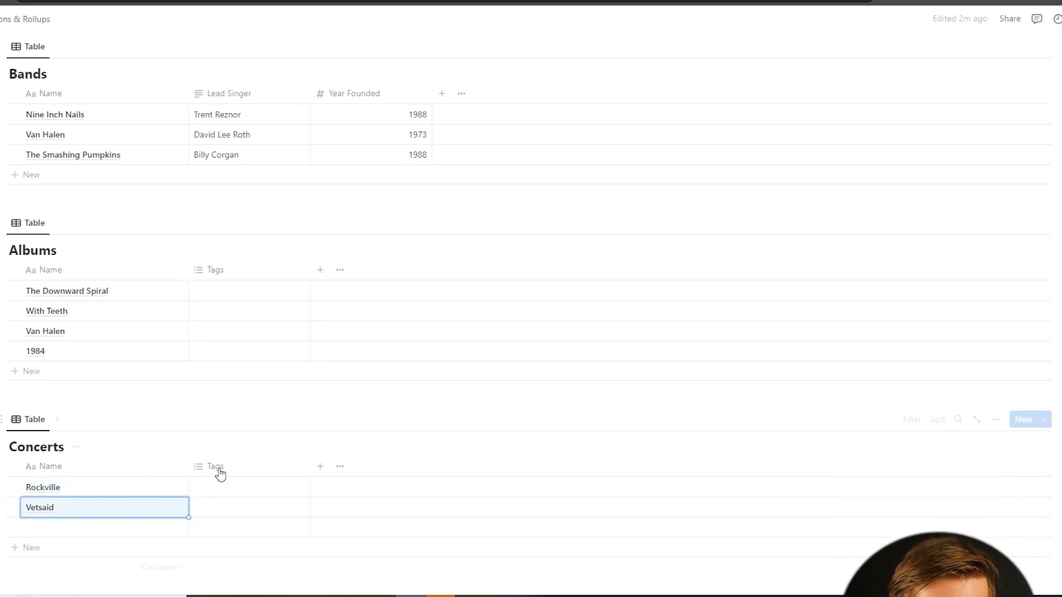
Delete the Tags property from both the Concerts table and the Albums table
{"action": "left_click", "coordinate": [220, 469]}
{"action": "left_click", "coordinate": [234, 420]}
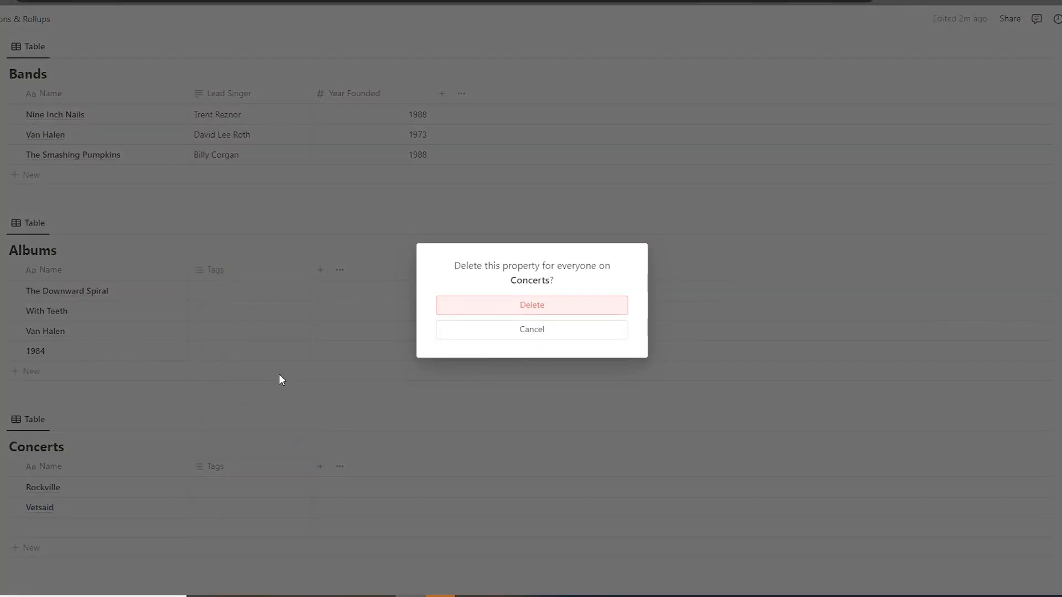
{"action": "left_click", "coordinate": [460, 305]}
{"action": "left_click", "coordinate": [227, 271]}
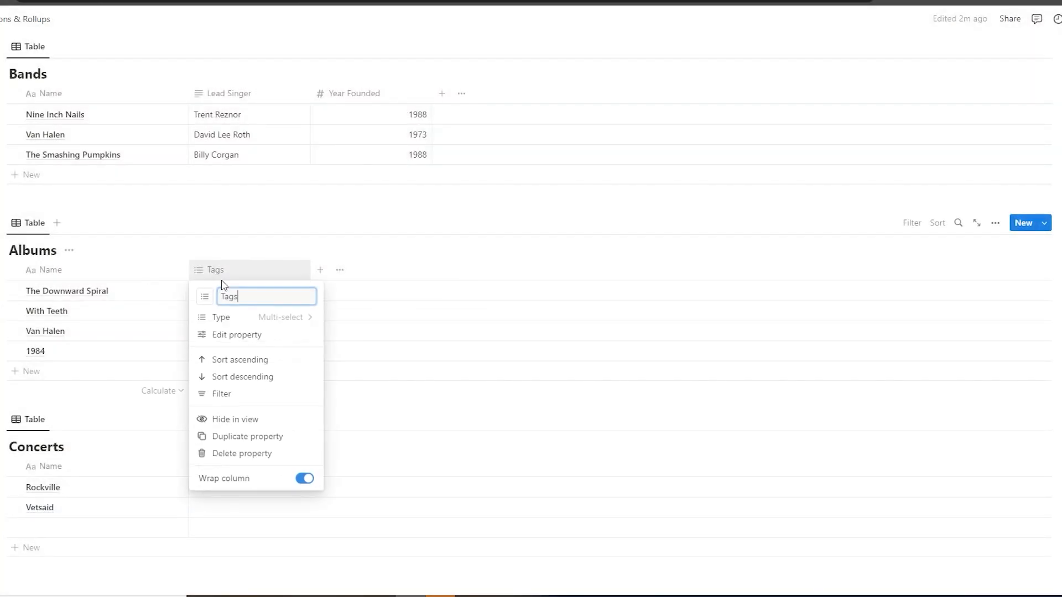
{"action": "left_click", "coordinate": [246, 453]}
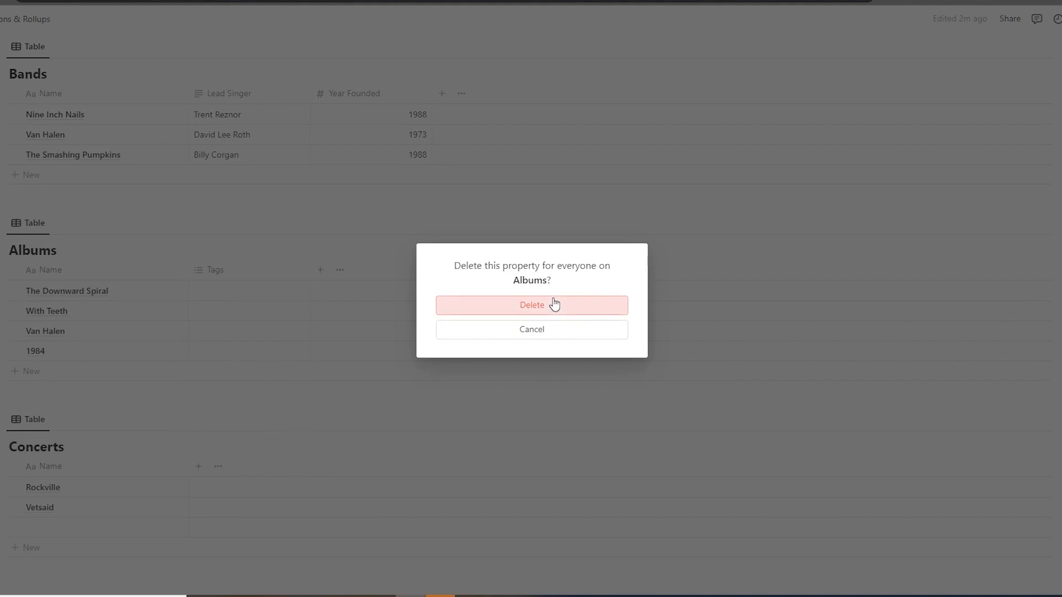
{"action": "left_click", "coordinate": [552, 304]}
Add a number property named Year to the Concerts table
{"action": "left_click", "coordinate": [198, 467]}
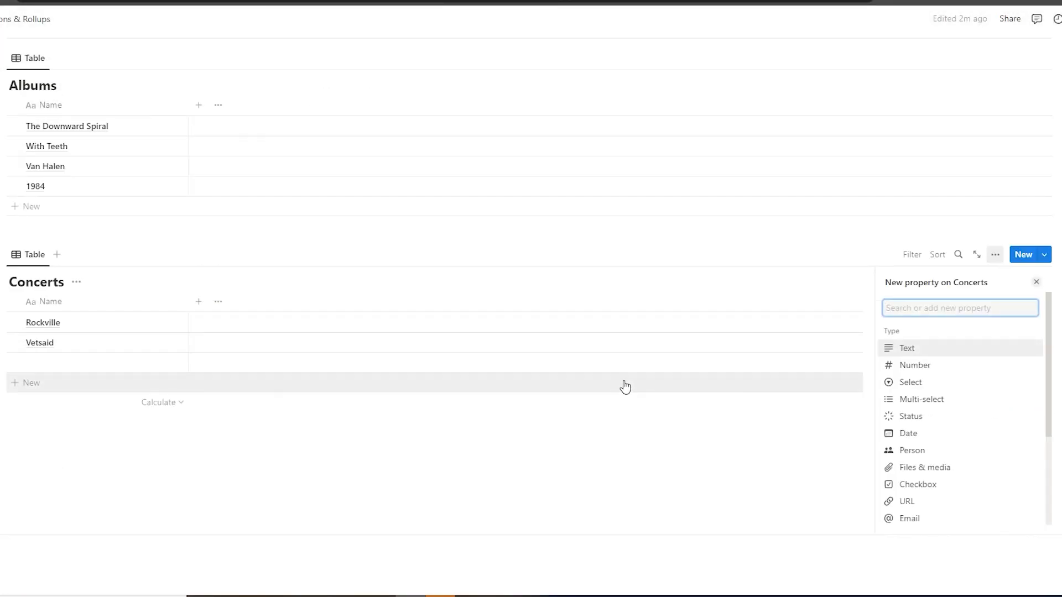
{"action": "left_click", "coordinate": [932, 364]}
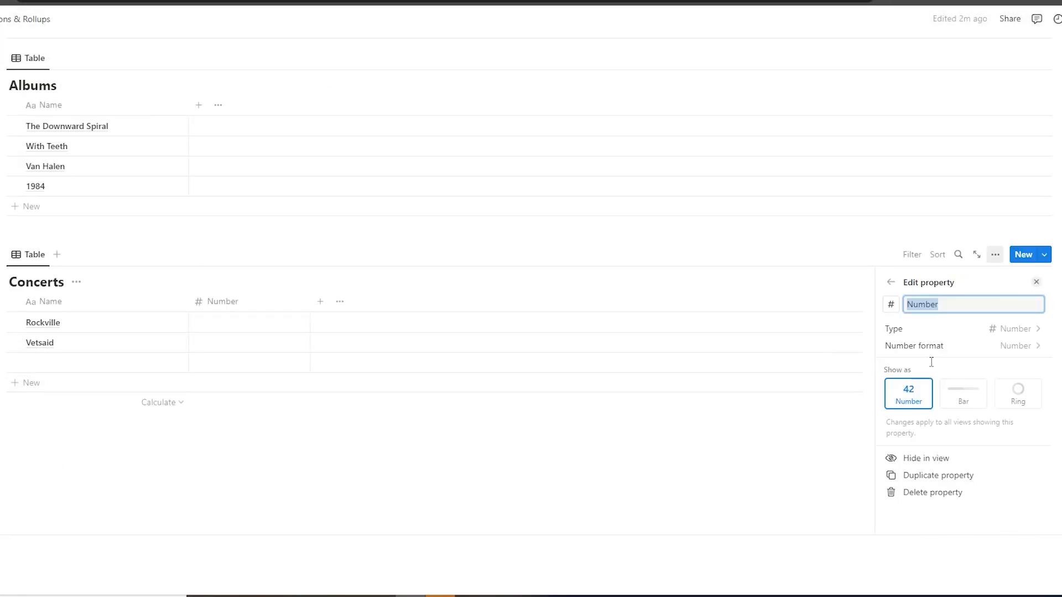
{"action": "type", "text": "Year"}
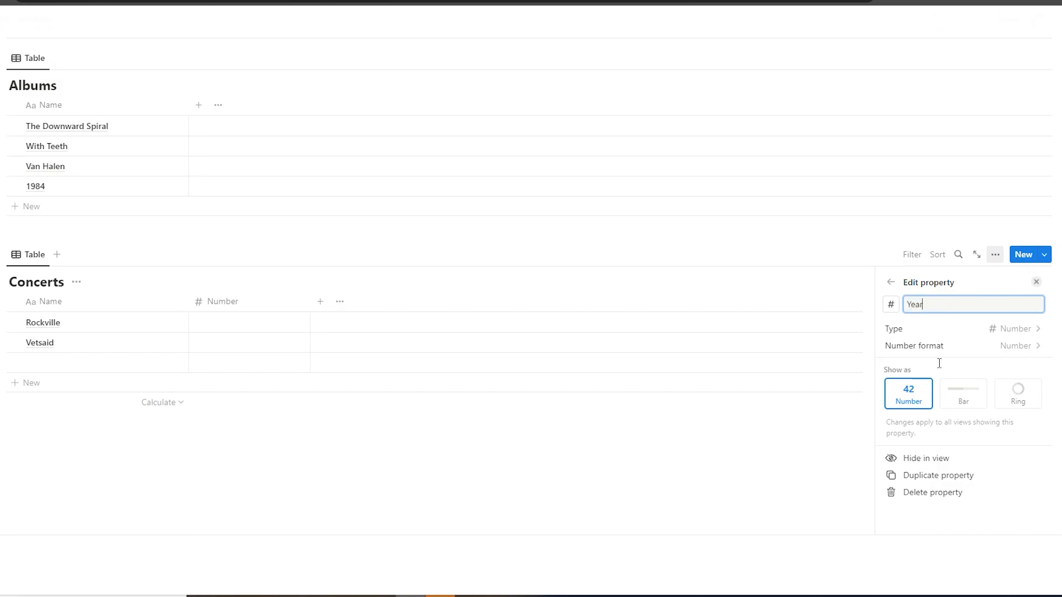
{"action": "left_click", "coordinate": [345, 321]}
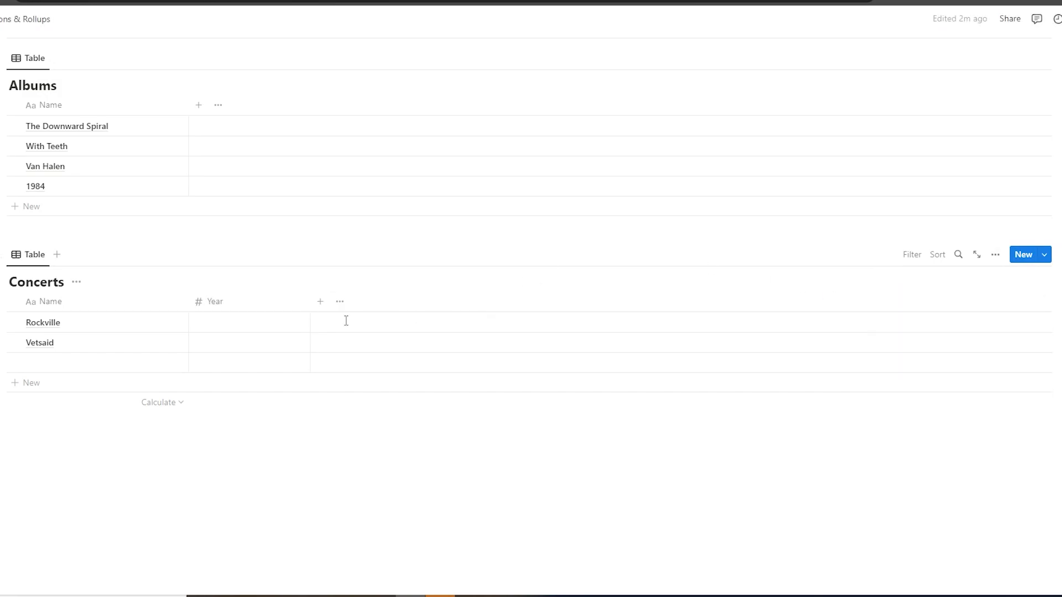
Set the year to 2022 for Rockville and Vetsaid, and delete the empty third row of the Concerts table
{"action": "left_click", "coordinate": [263, 325]}
{"action": "type", "text": "2022"}
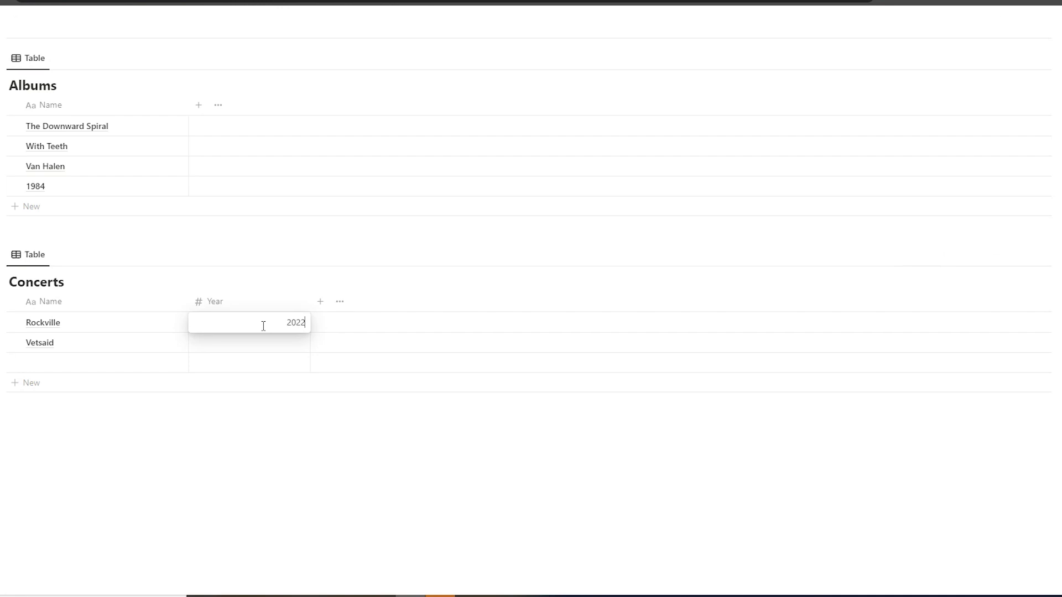
{"action": "key", "text": "Return"}
{"action": "left_click", "coordinate": [244, 343]}
{"action": "type", "text": "200"}
{"action": "type", "text": "2022"}
{"action": "key", "text": "Return"}
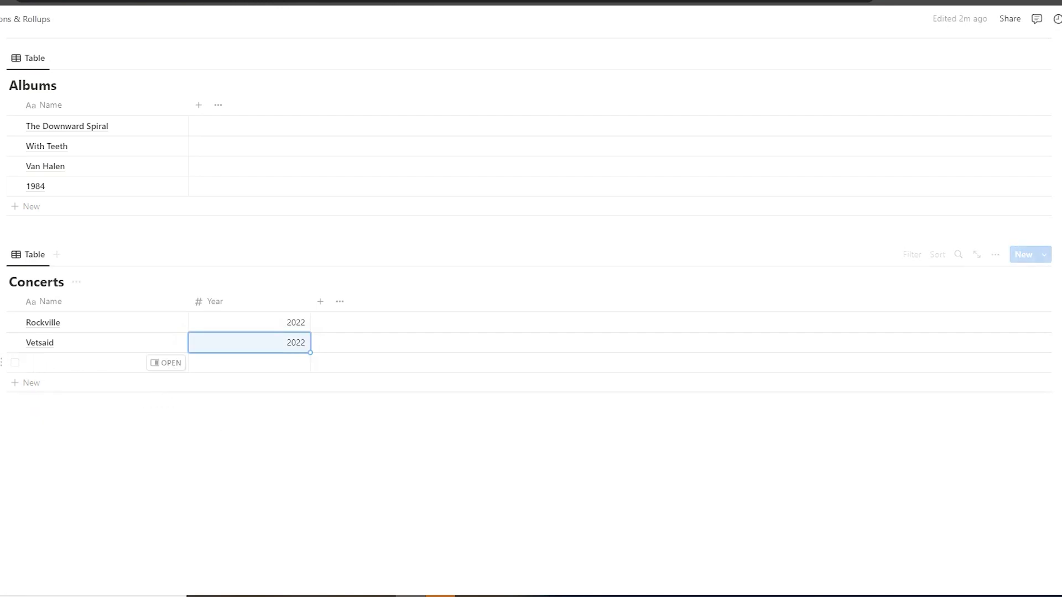
{"action": "left_click", "coordinate": [3, 362]}
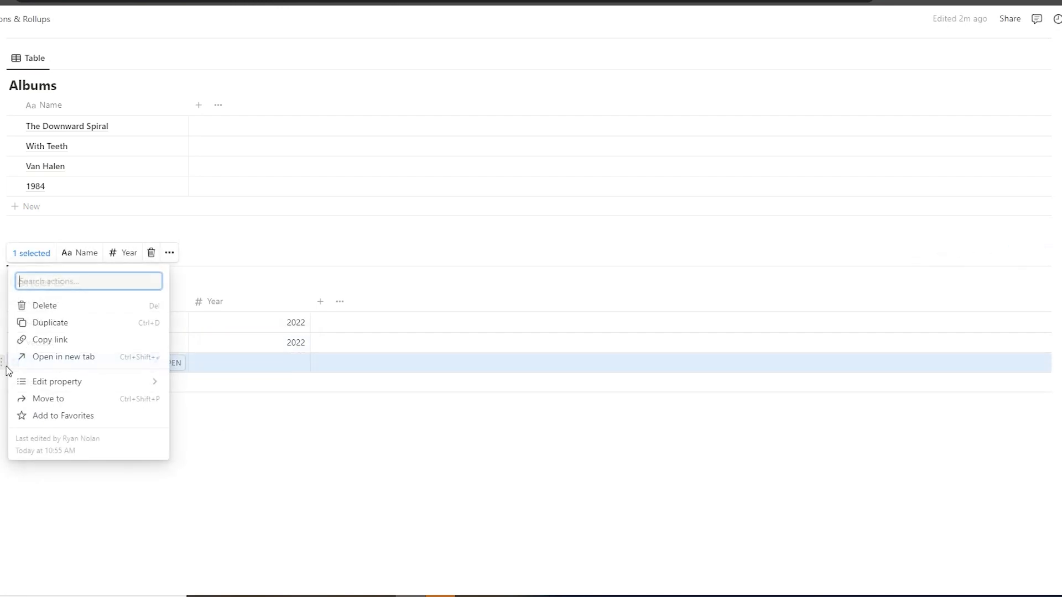
{"action": "left_click", "coordinate": [50, 306]}
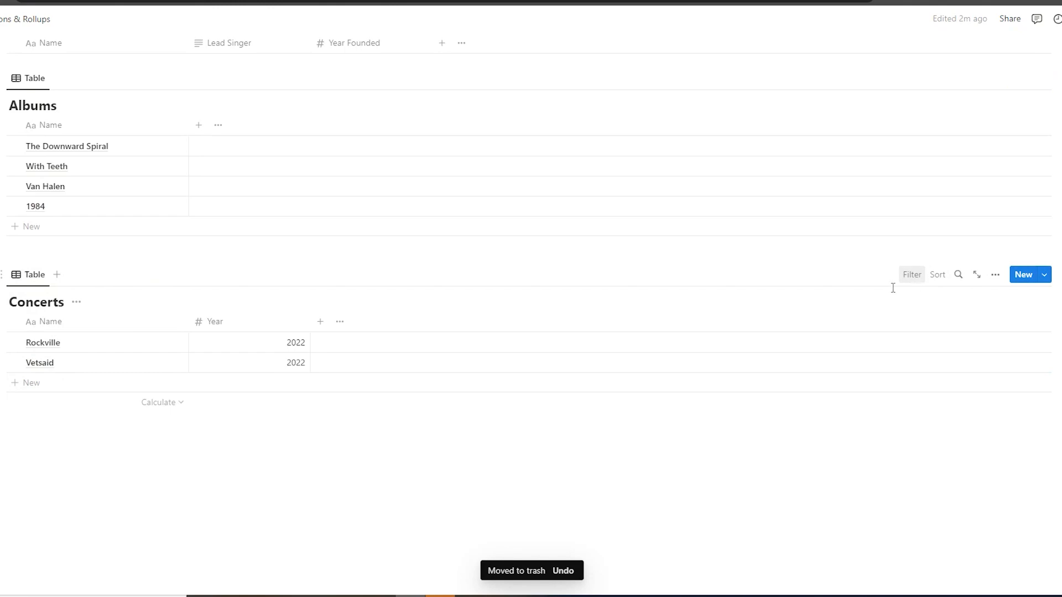
Add a number property named Album Review to the Albums table
{"action": "left_click", "coordinate": [199, 250]}
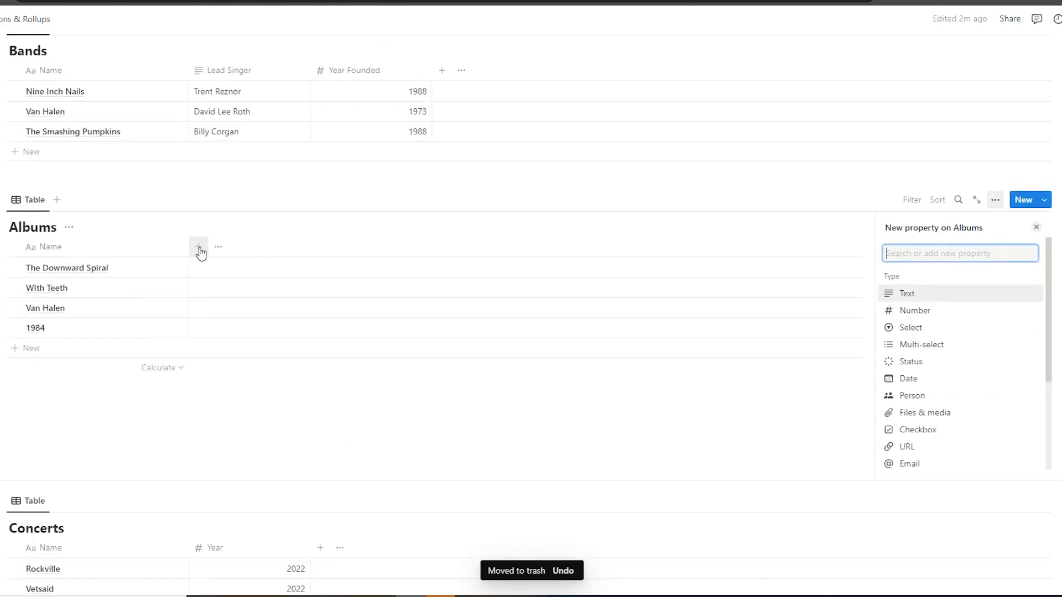
{"action": "left_click", "coordinate": [912, 312]}
{"action": "type", "text": "Album Review"}
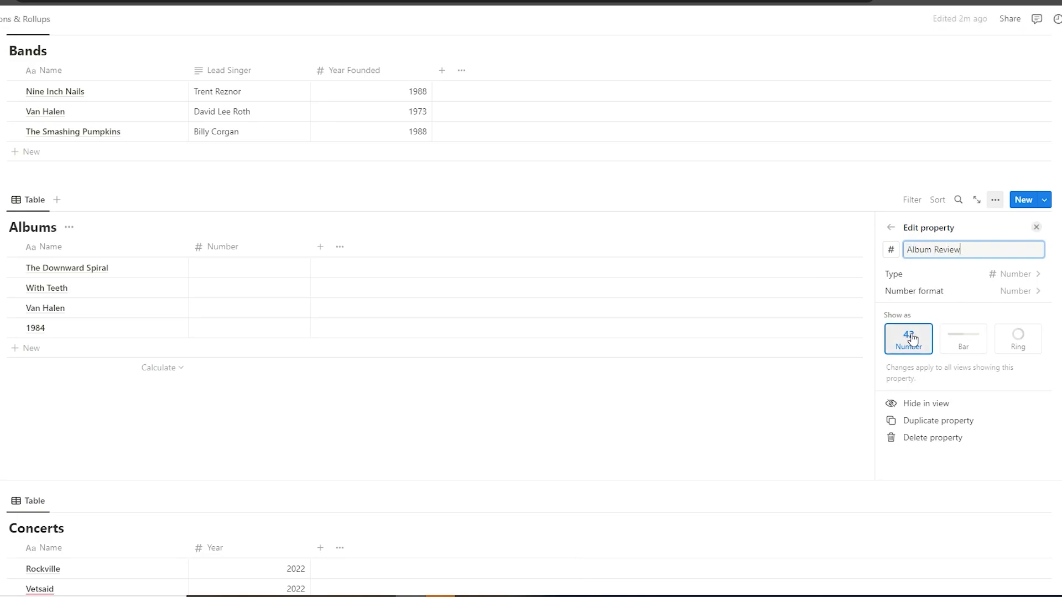
{"action": "left_click", "coordinate": [908, 338]}
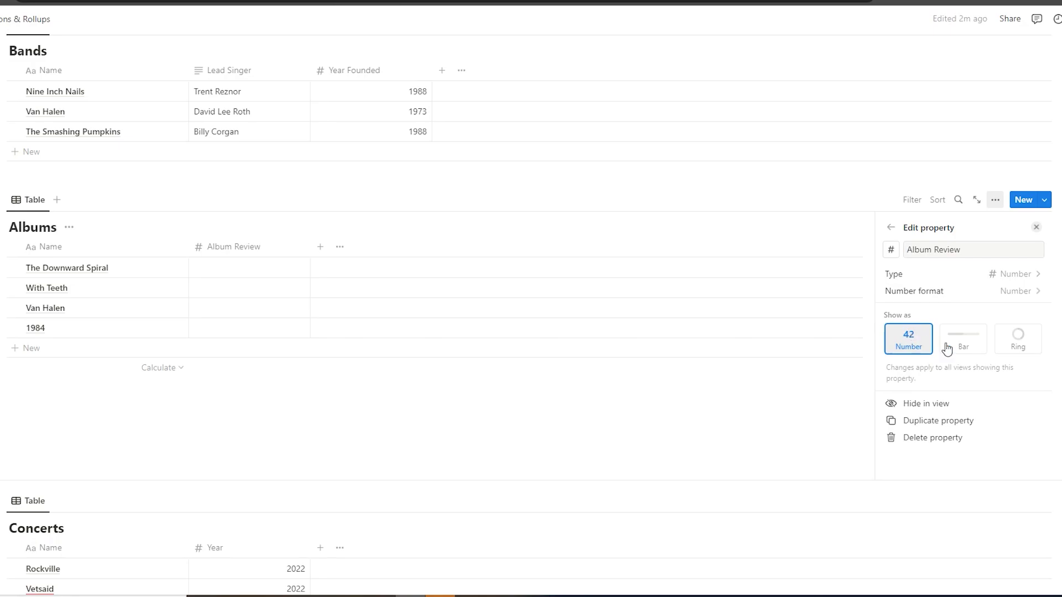
Show the Album Review property as a bar divided by 5
{"action": "left_click", "coordinate": [971, 352]}
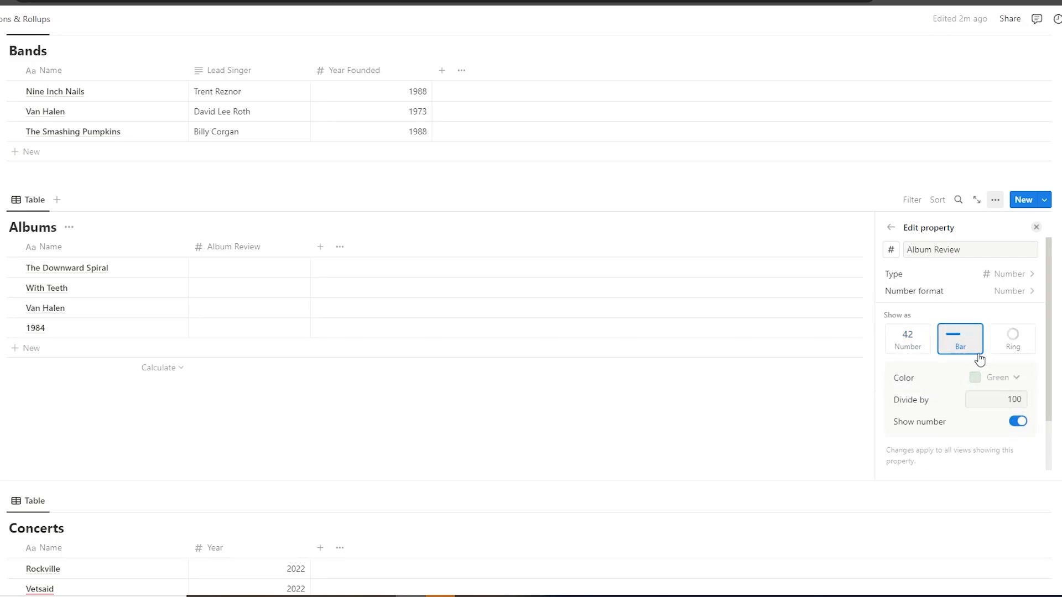
{"action": "left_click", "coordinate": [1017, 401]}
{"action": "double_click", "coordinate": [1017, 404]}
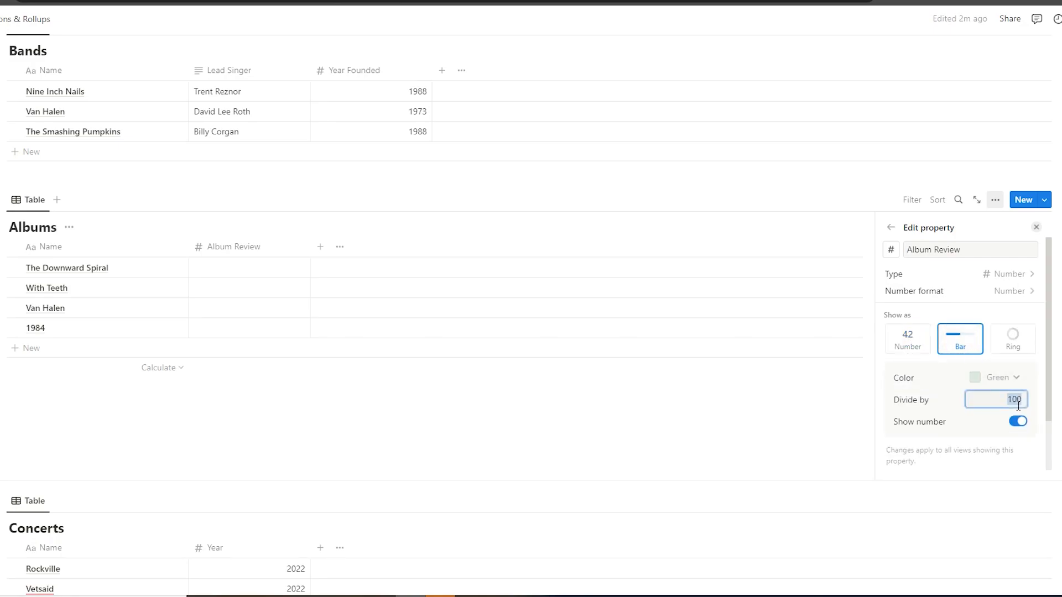
{"action": "type", "text": "5"}
{"action": "left_click", "coordinate": [382, 418]}
Rate the albums: 5 for The Downward Spiral, 4 for With Teeth, 5 for Van Halen and 4 for 1984
{"action": "left_click", "coordinate": [256, 270]}
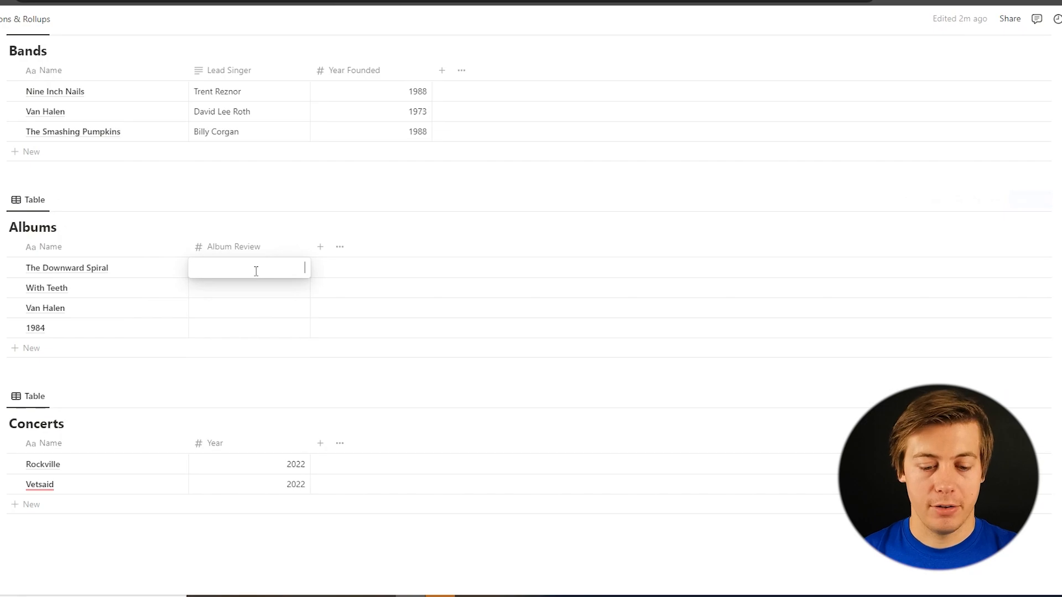
{"action": "type", "text": "5"}
{"action": "key", "text": "Return"}
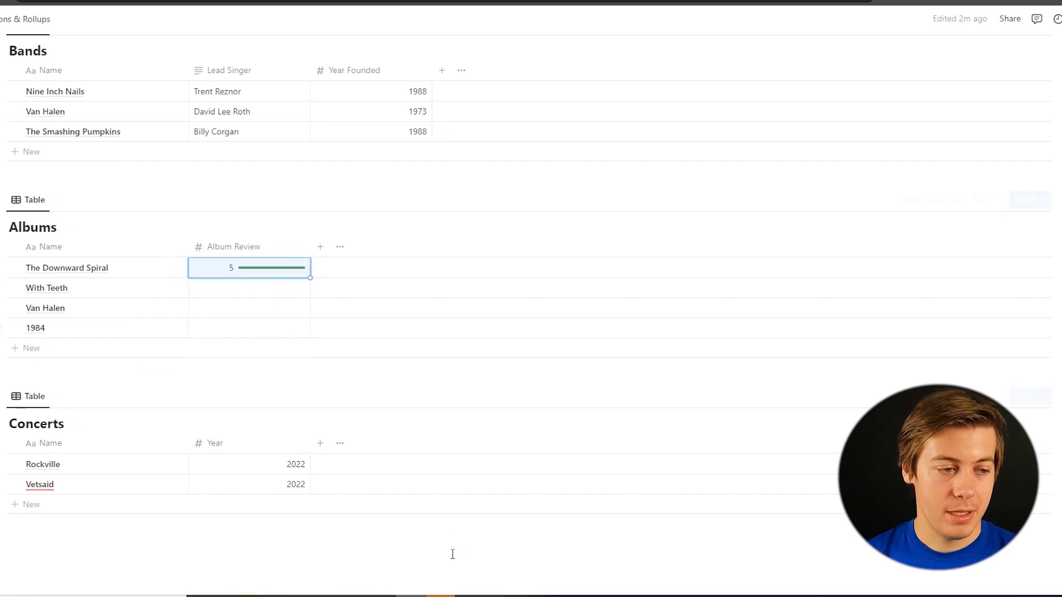
{"action": "left_click", "coordinate": [284, 287]}
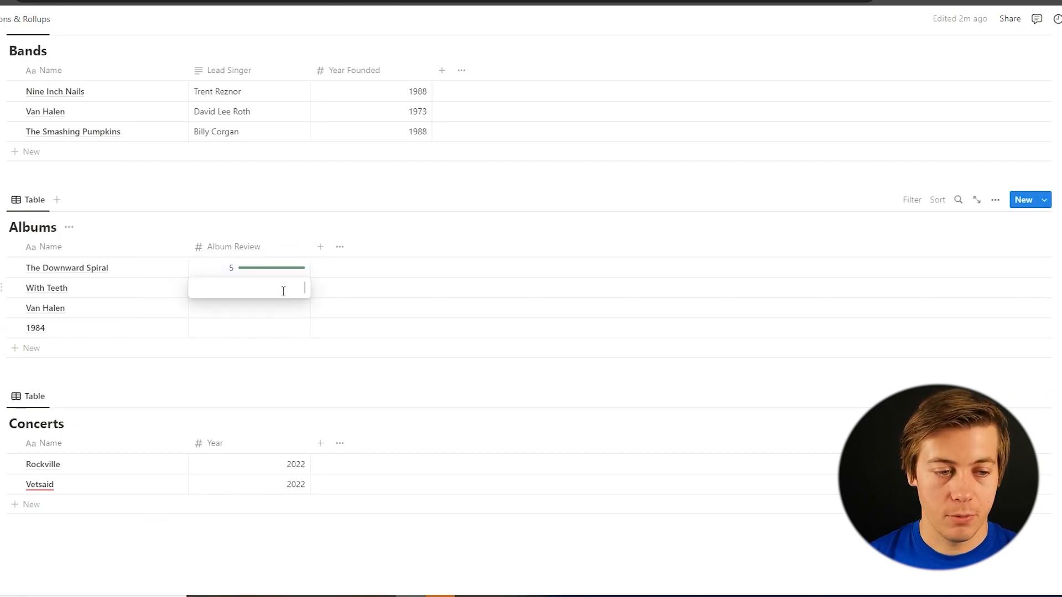
{"action": "type", "text": "4"}
{"action": "key", "text": "Return"}
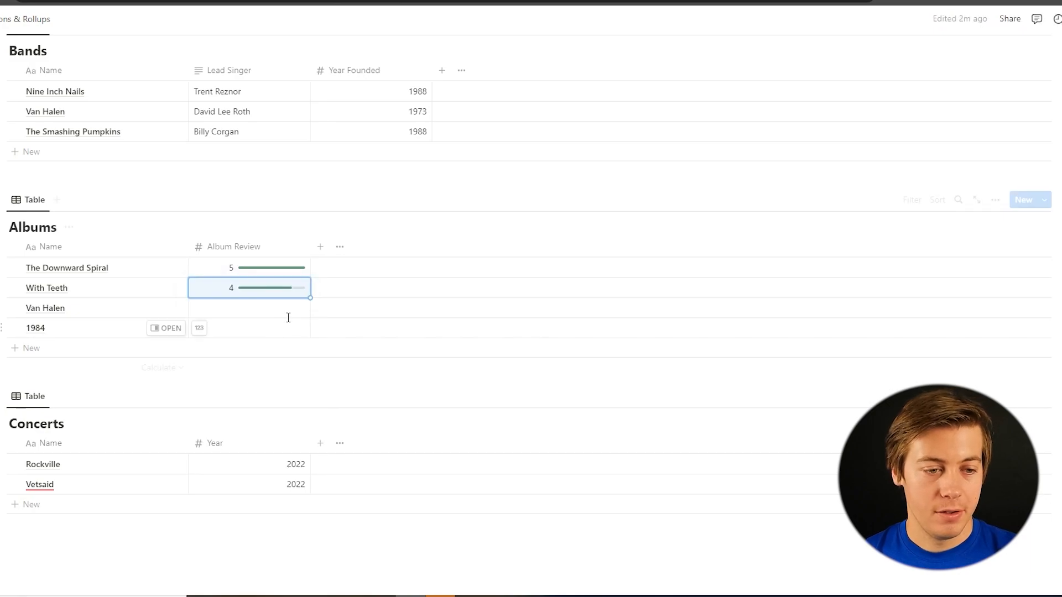
{"action": "left_click", "coordinate": [294, 309]}
{"action": "type", "text": "5"}
{"action": "key", "text": "Return"}
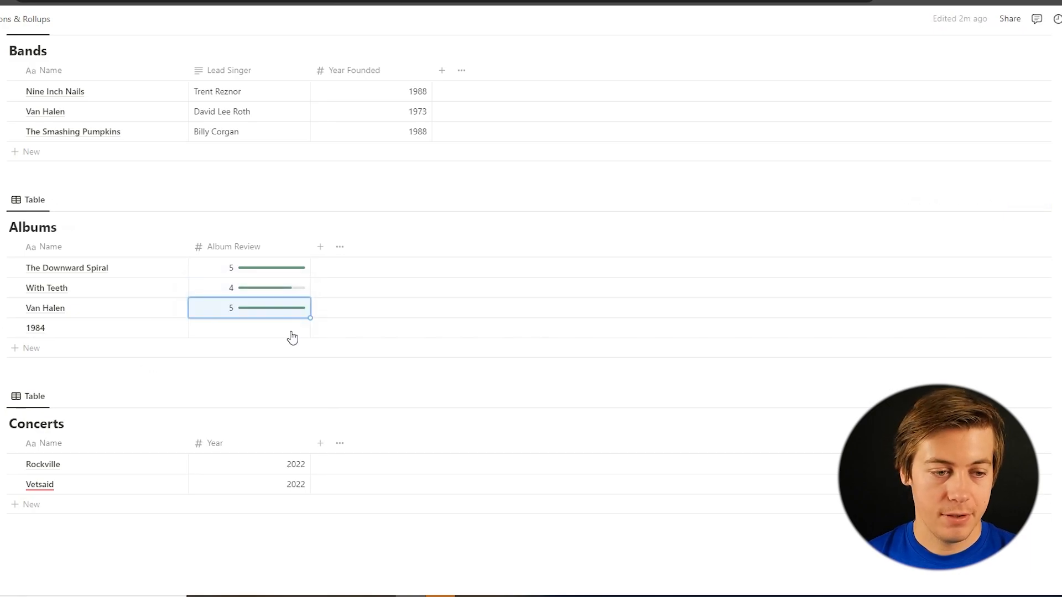
{"action": "left_click", "coordinate": [292, 332]}
{"action": "type", "text": "4"}
{"action": "key", "text": "Return"}
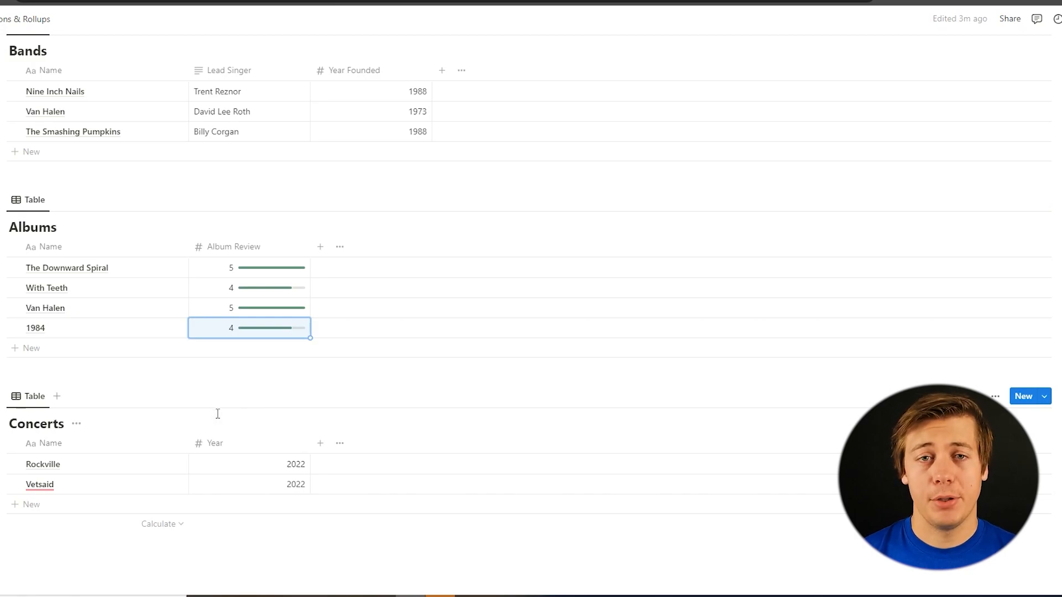
Add a relation property named Albums to the Bands table, linked to the Albums database and also shown on Albums
{"action": "scroll", "coordinate": [438, 297], "scroll_direction": "up", "scroll_amount": 2}
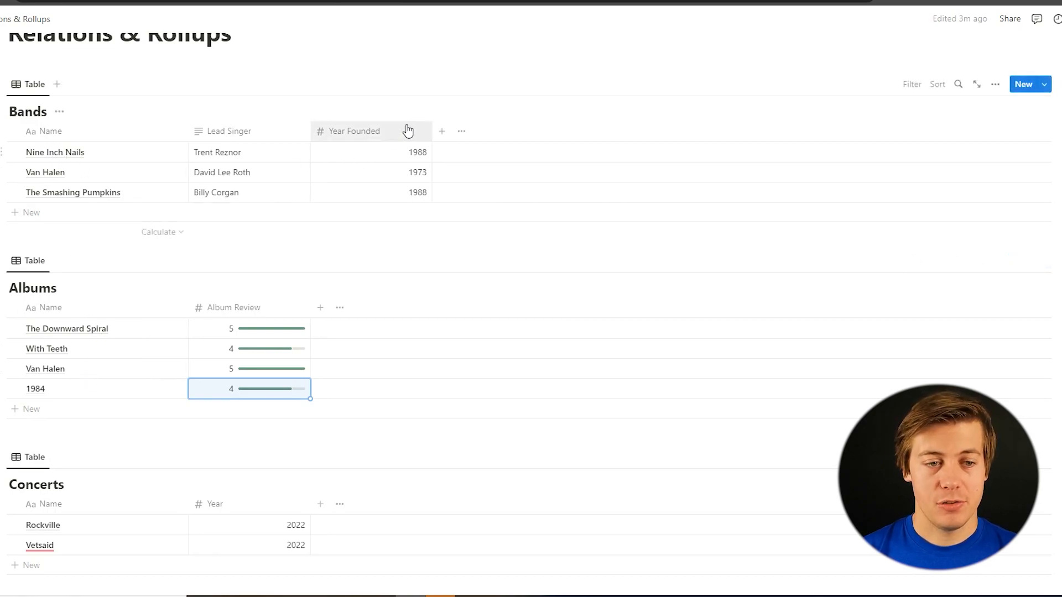
{"action": "left_click", "coordinate": [442, 133]}
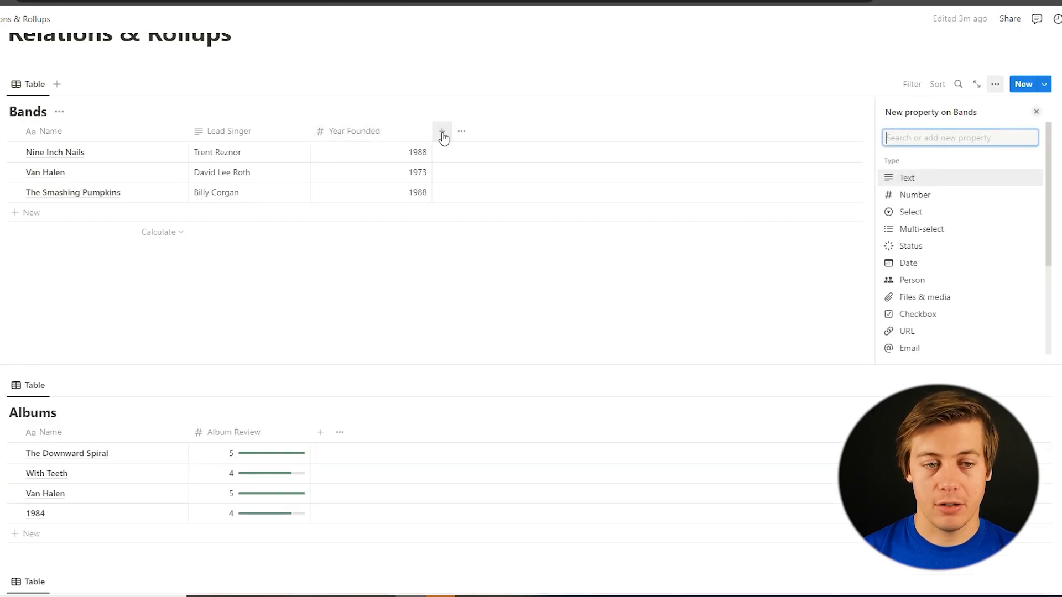
{"action": "type", "text": "rel"}
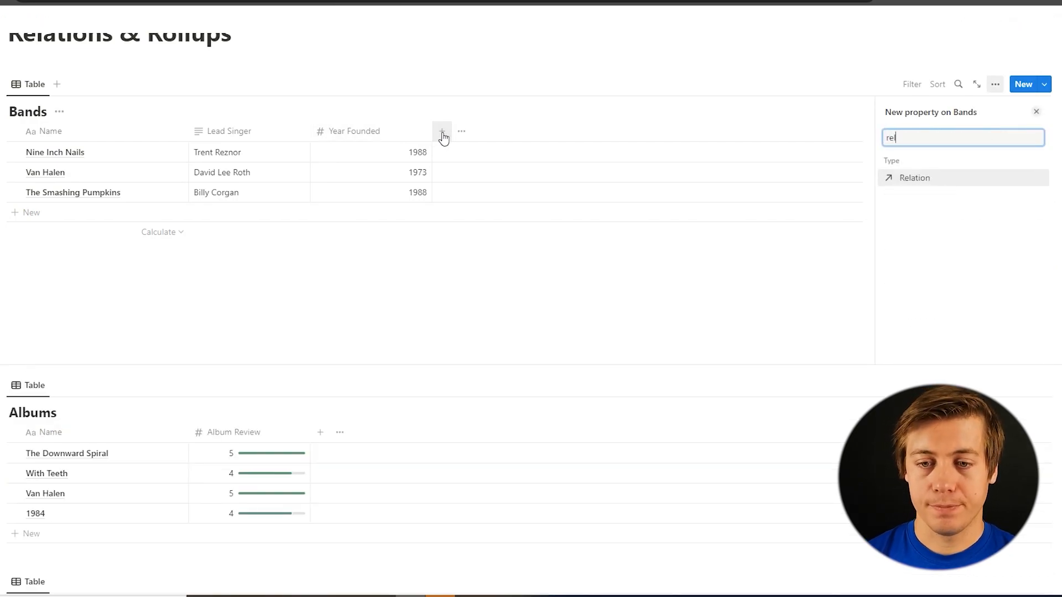
{"action": "left_click", "coordinate": [933, 183]}
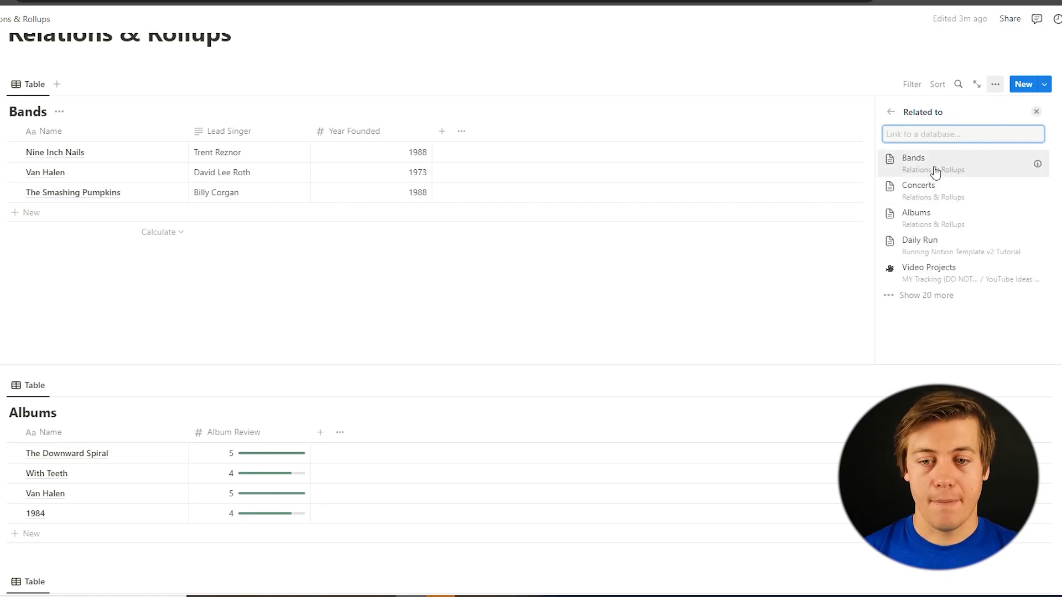
{"action": "left_click", "coordinate": [948, 224]}
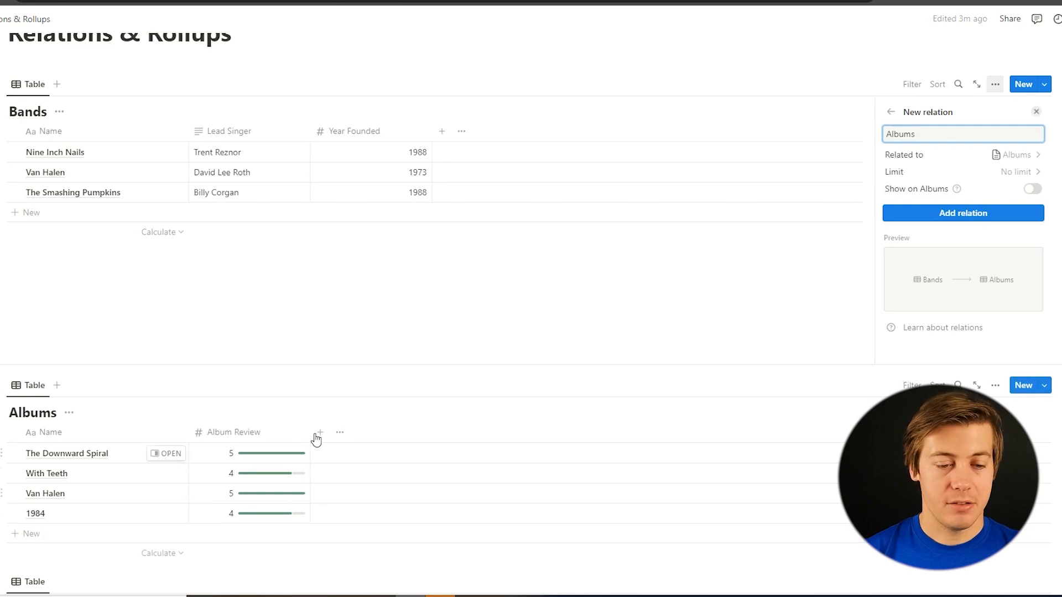
{"action": "left_click", "coordinate": [1032, 190]}
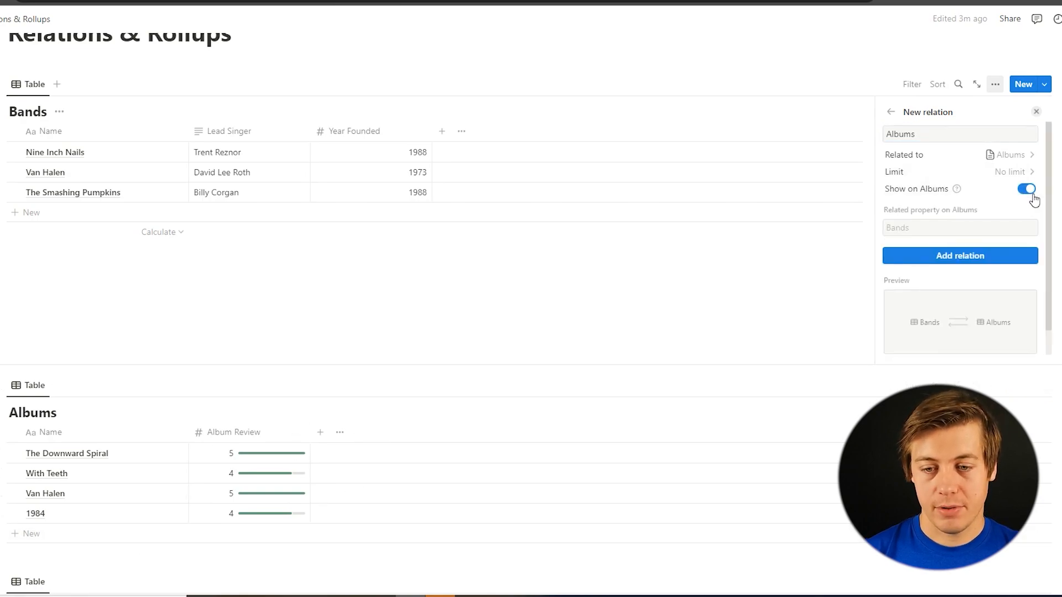
{"action": "left_click", "coordinate": [979, 259]}
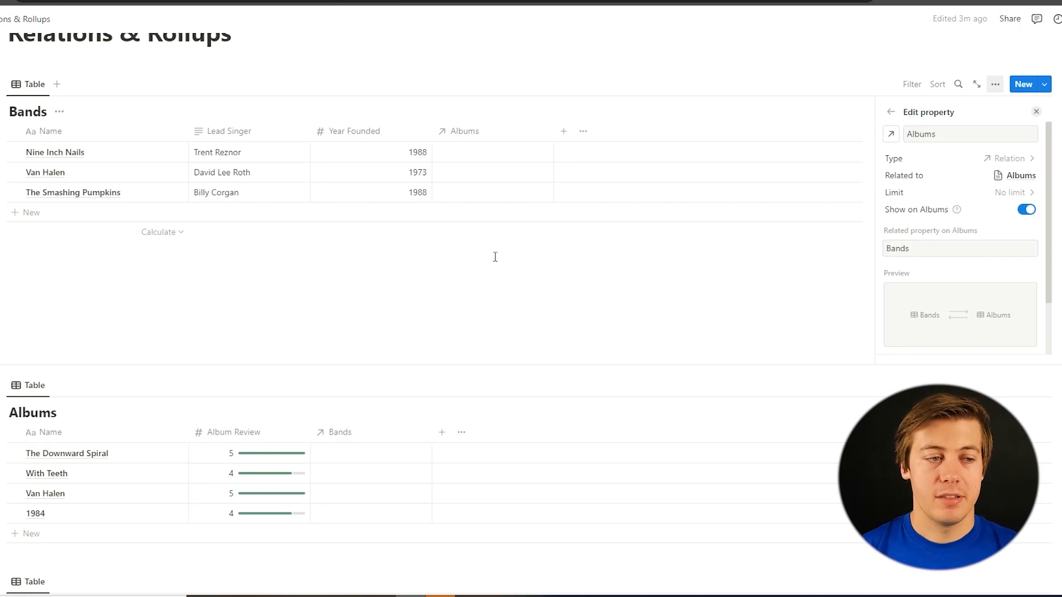
{"action": "left_click", "coordinate": [486, 155]}
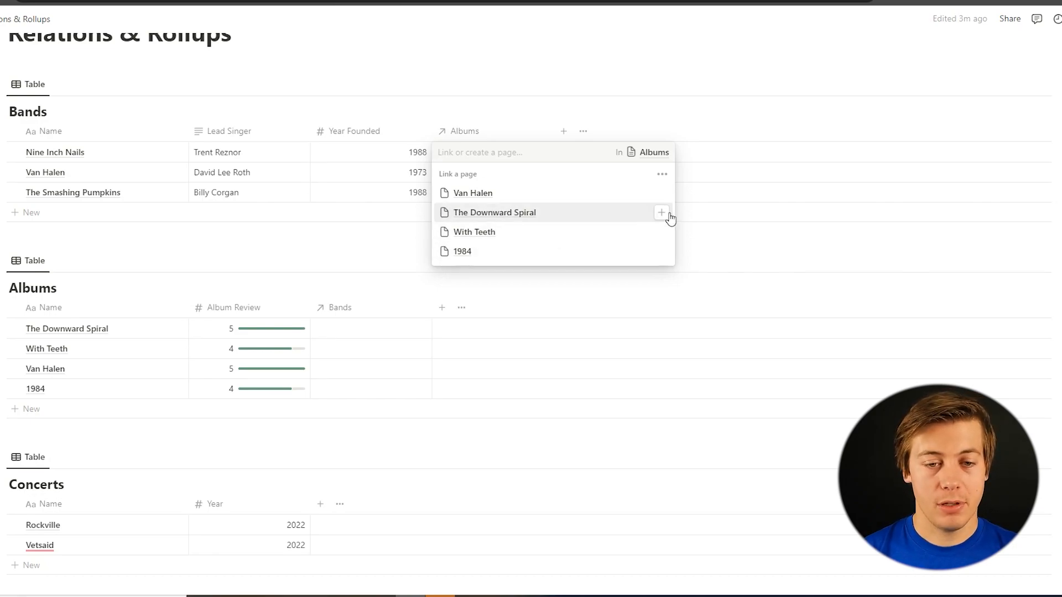
{"action": "key", "text": "Escape"}
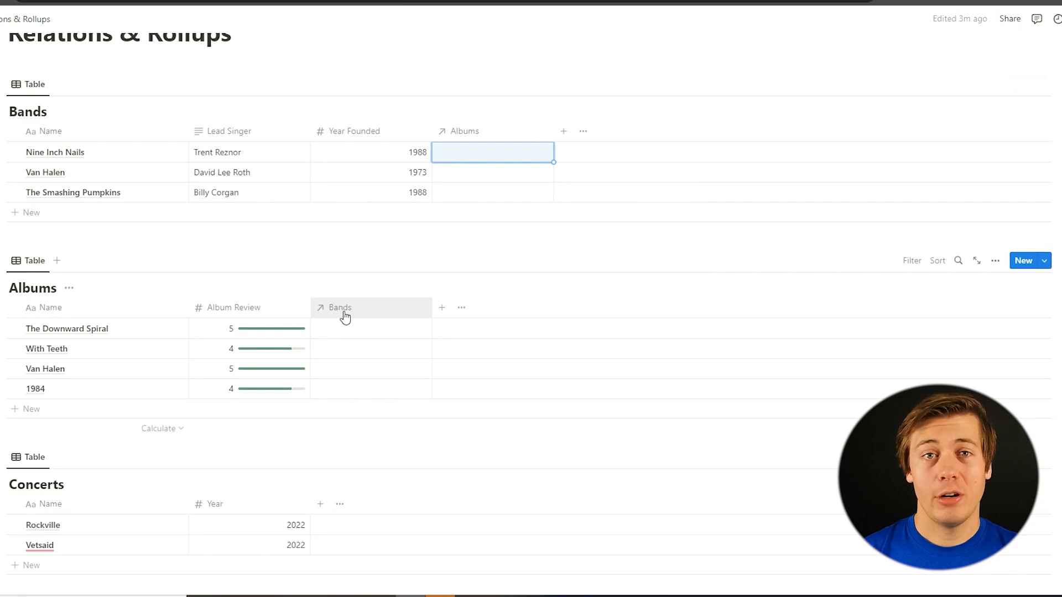
{"action": "left_click", "coordinate": [349, 332]}
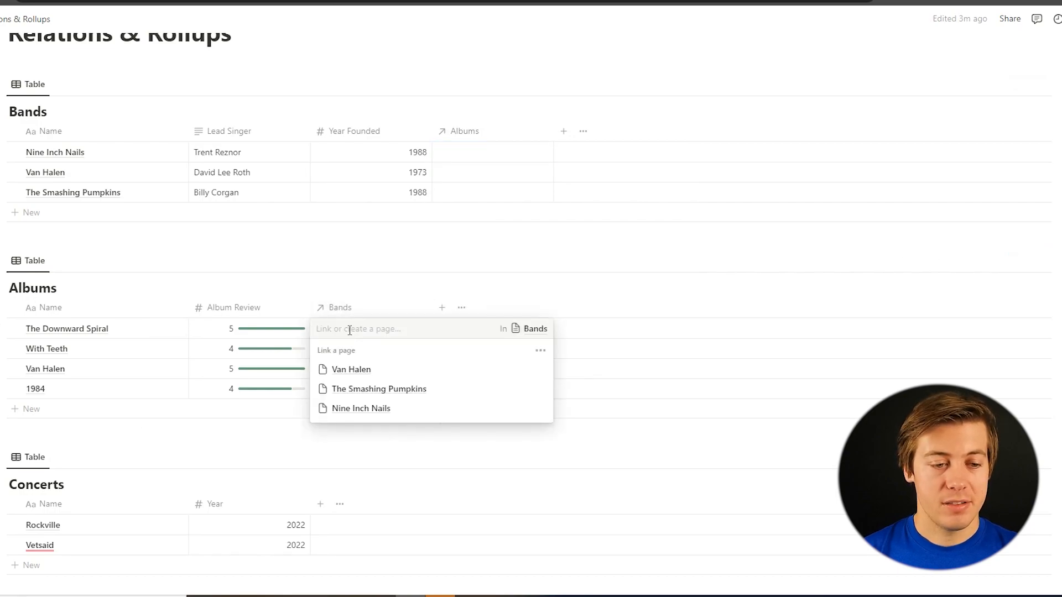
{"action": "key", "text": "Escape"}
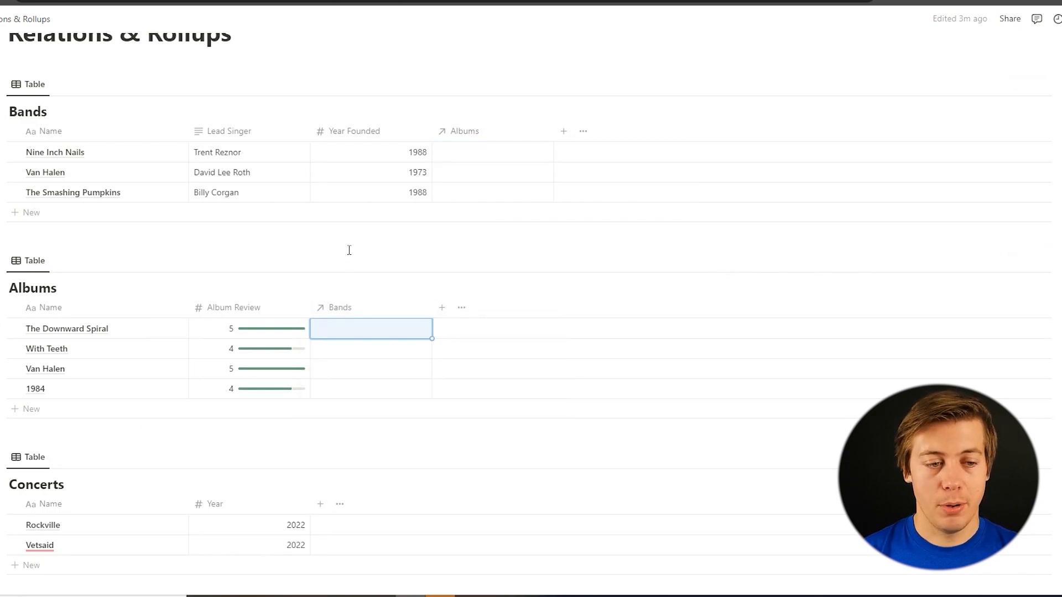
Relate The Downward Spiral to Nine Inch Nails in the Albums table, and add With Teeth to that band's albums in the Bands table
{"action": "left_click", "coordinate": [336, 333]}
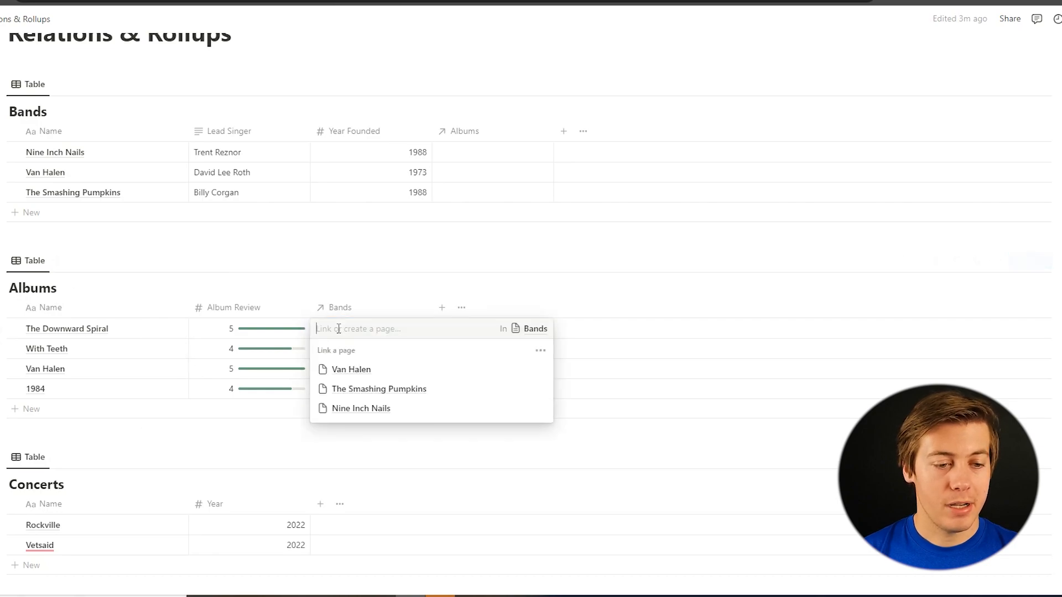
{"action": "left_click", "coordinate": [358, 412]}
{"action": "left_click", "coordinate": [365, 262]}
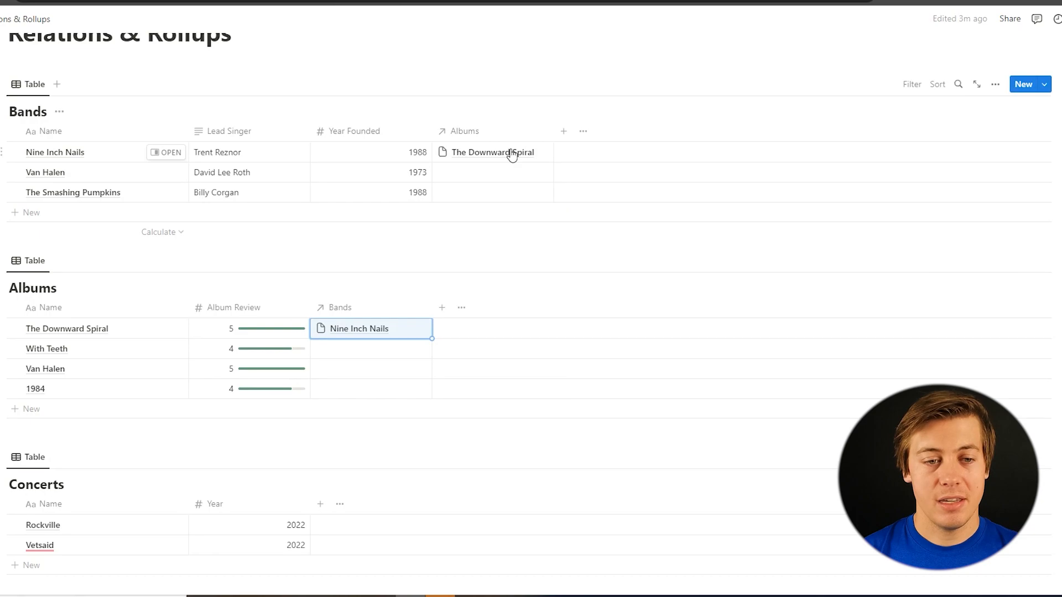
{"action": "left_click", "coordinate": [550, 154]}
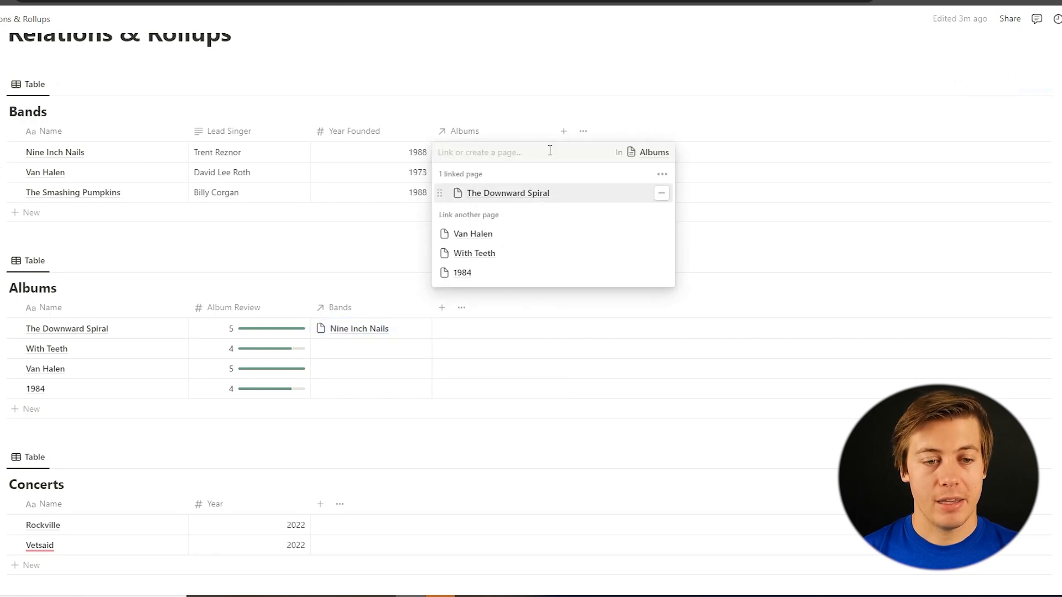
{"action": "left_click", "coordinate": [661, 254]}
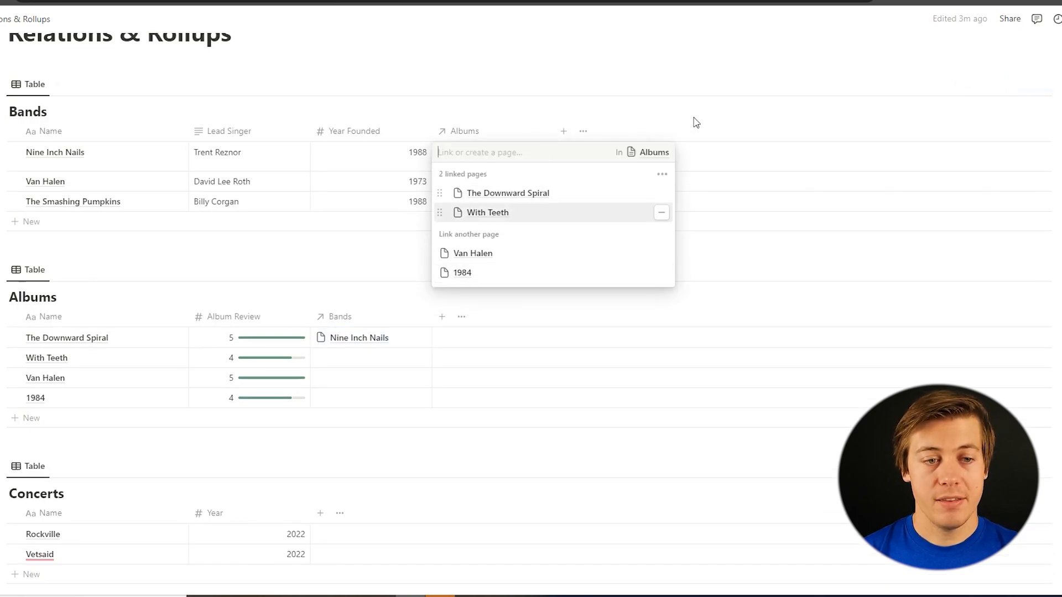
{"action": "left_click", "coordinate": [690, 116]}
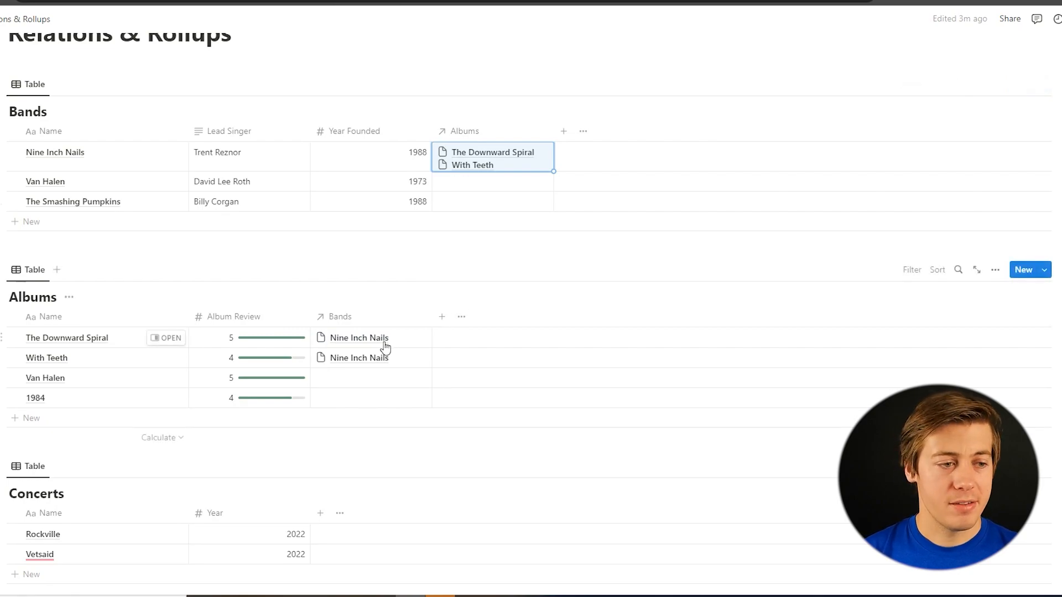
Link the albums Van Halen and 1984 to the band Van Halen in the Bands table
{"action": "left_click", "coordinate": [525, 182]}
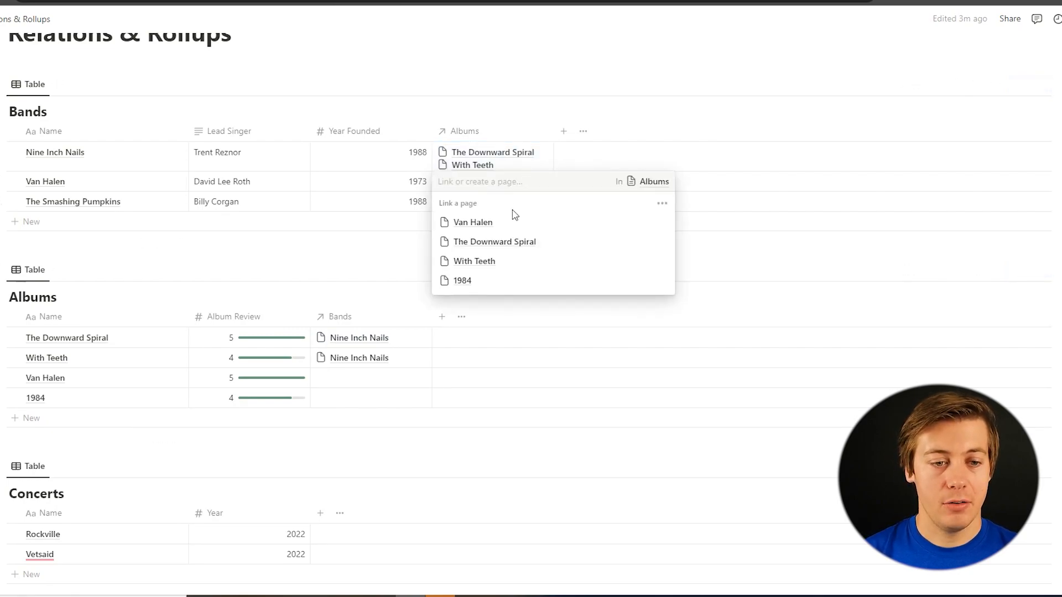
{"action": "left_click", "coordinate": [512, 224]}
{"action": "left_click", "coordinate": [495, 303]}
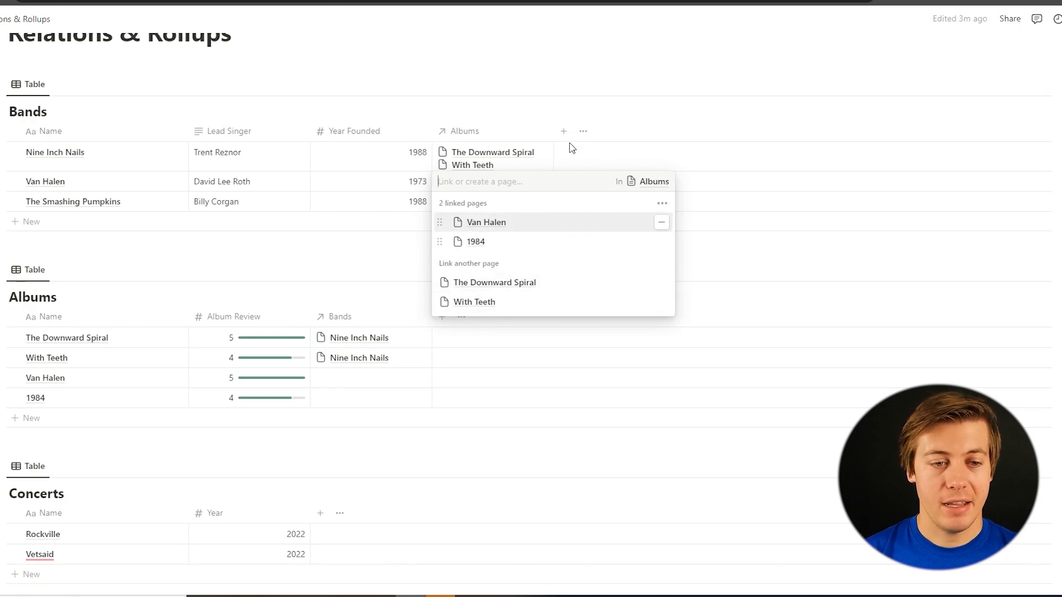
{"action": "key", "text": "Escape"}
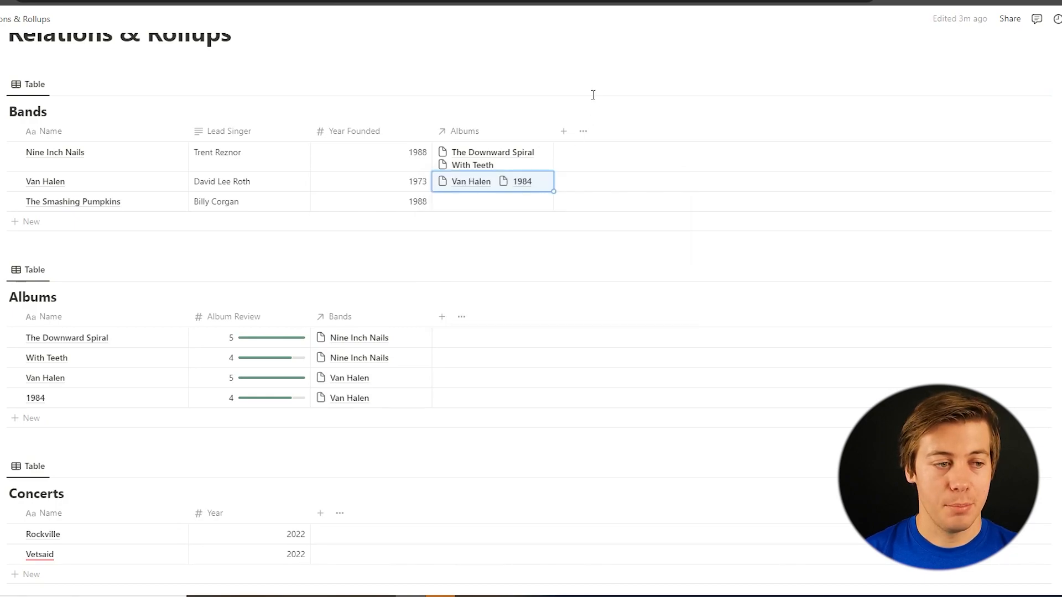
{"action": "left_click", "coordinate": [484, 208]}
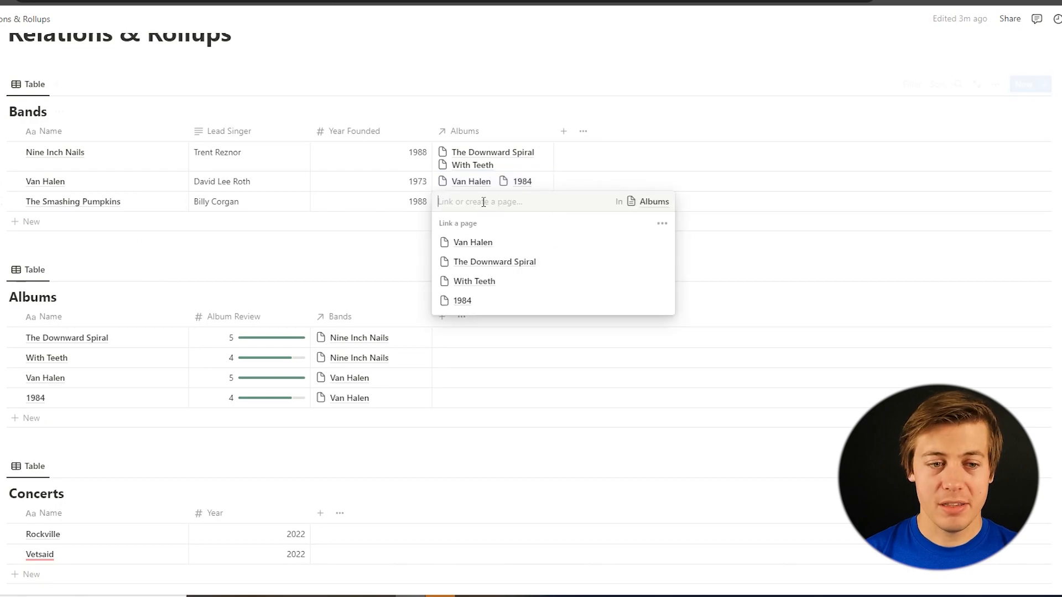
{"action": "key", "text": "Escape"}
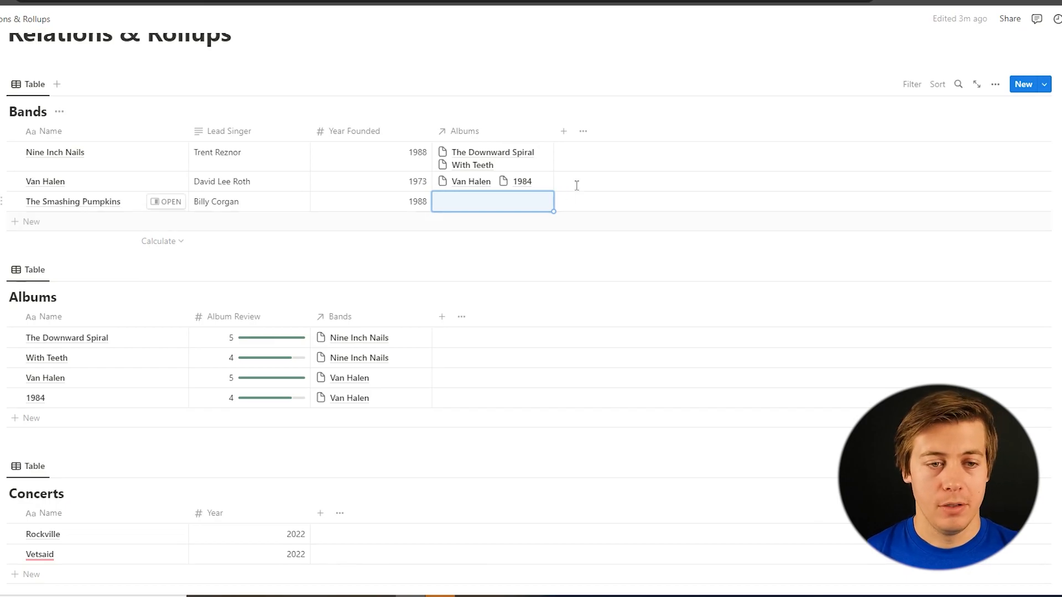
Add a rollup property to the Bands table that uses the Albums relation and its Album Review property
{"action": "left_click", "coordinate": [564, 133]}
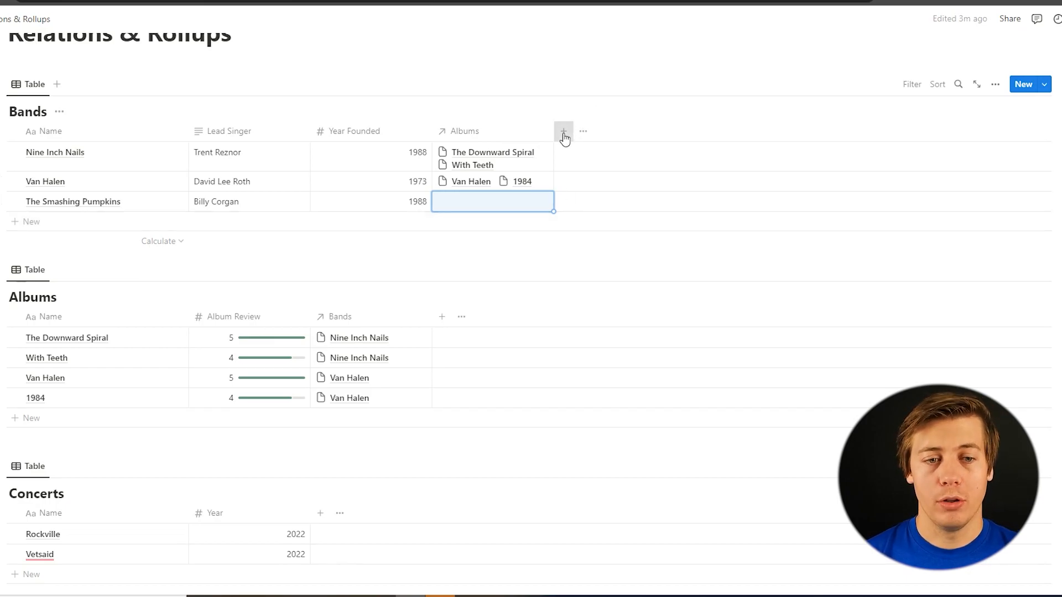
{"action": "type", "text": "rol"}
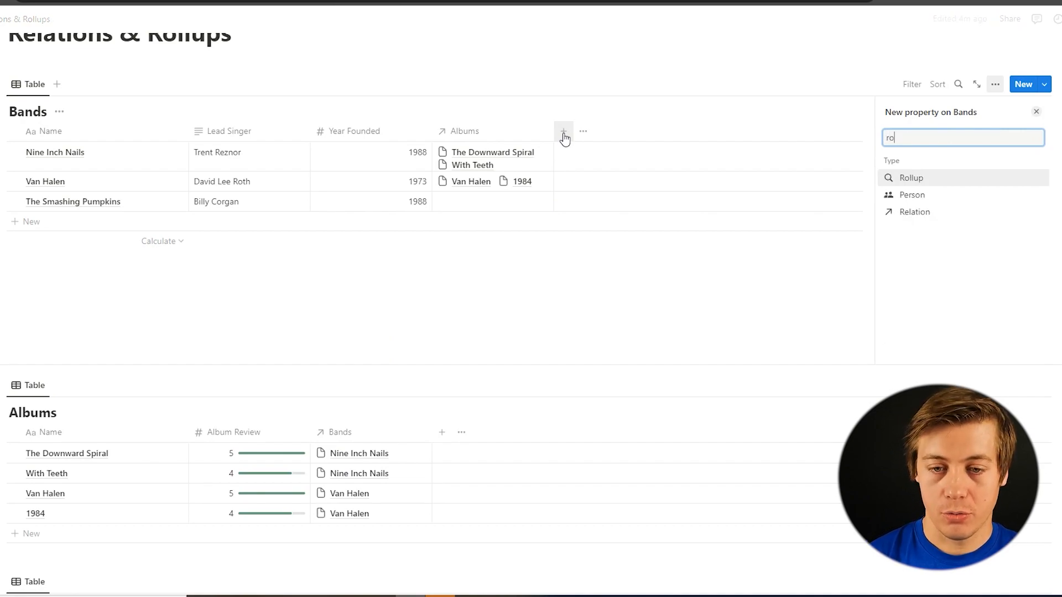
{"action": "left_click", "coordinate": [922, 177]}
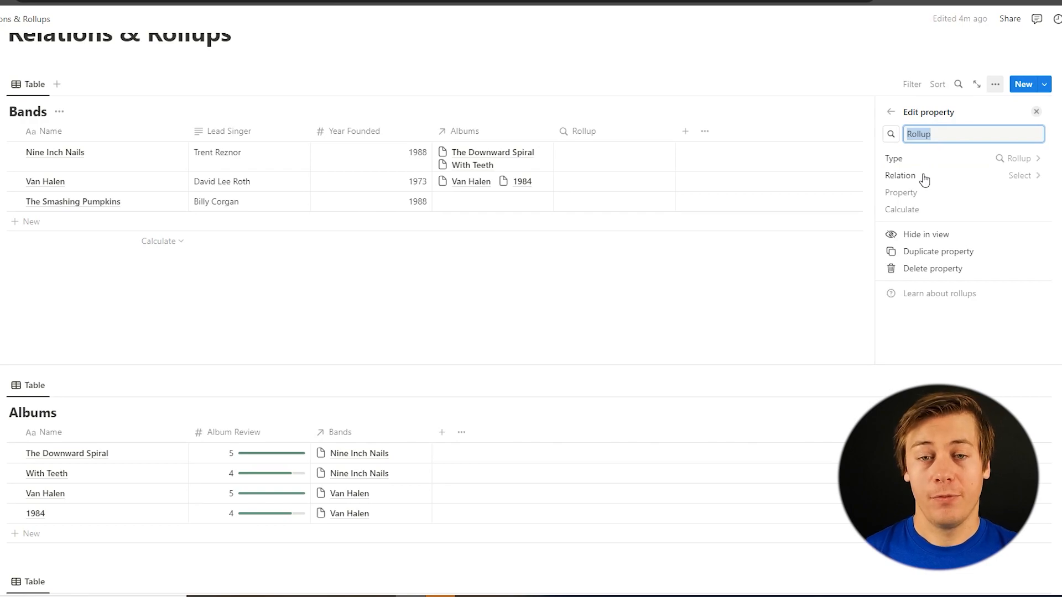
{"action": "left_click", "coordinate": [924, 177]}
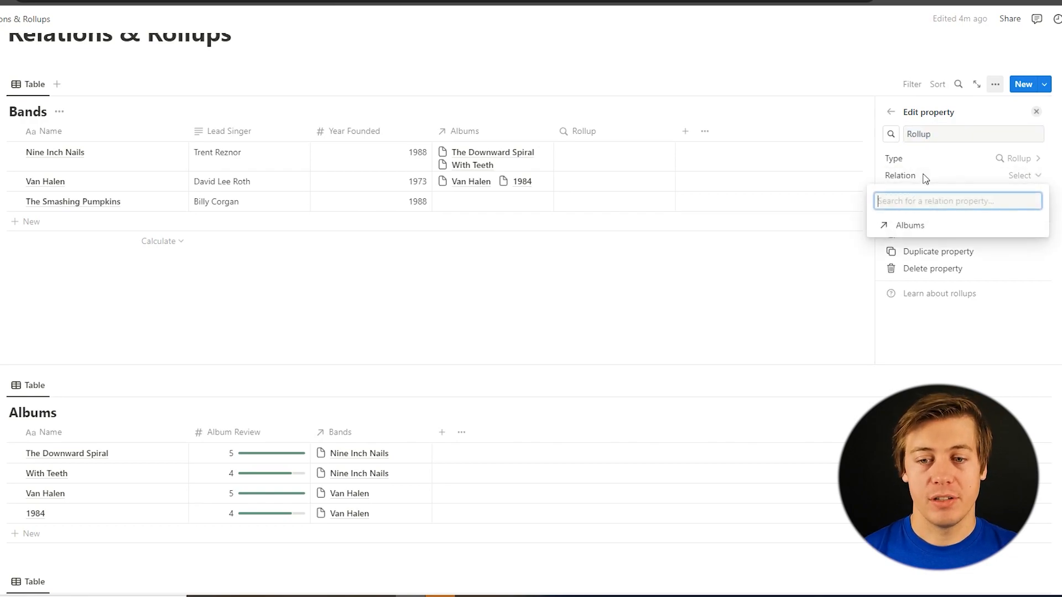
{"action": "left_click", "coordinate": [913, 224]}
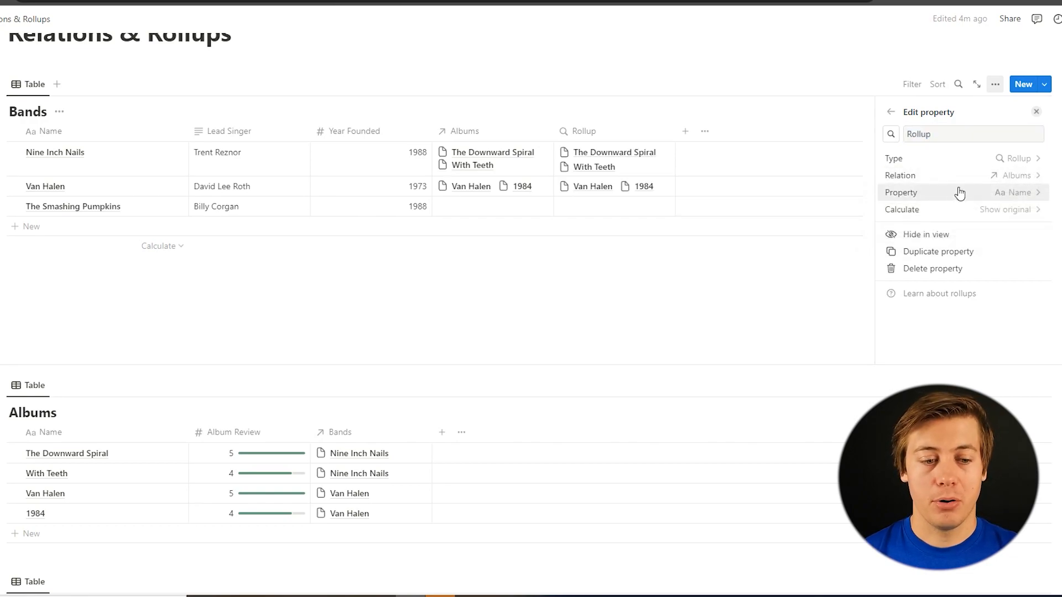
{"action": "left_click", "coordinate": [960, 193]}
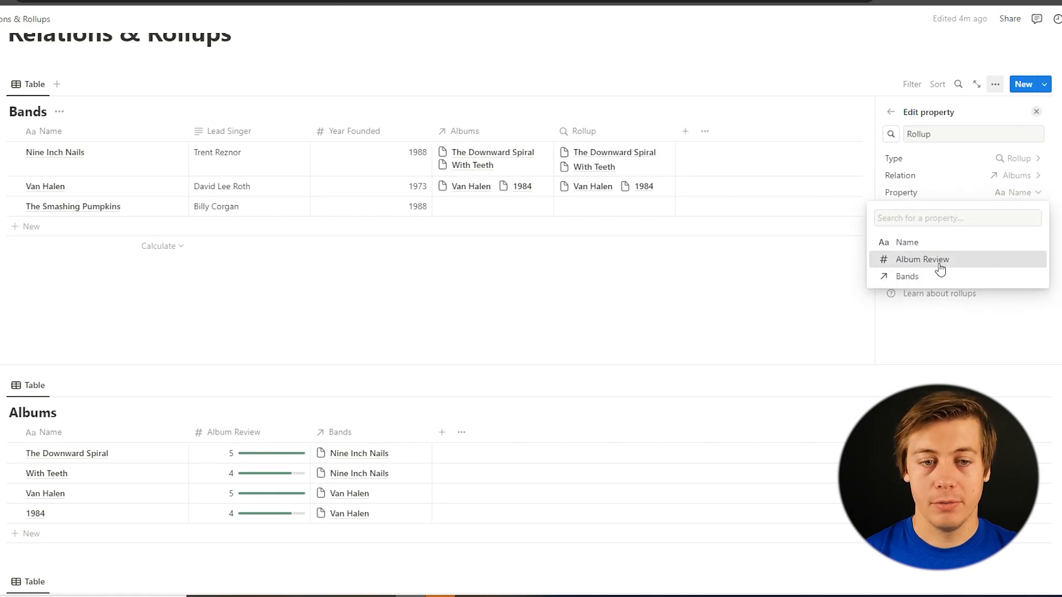
{"action": "left_click", "coordinate": [939, 261]}
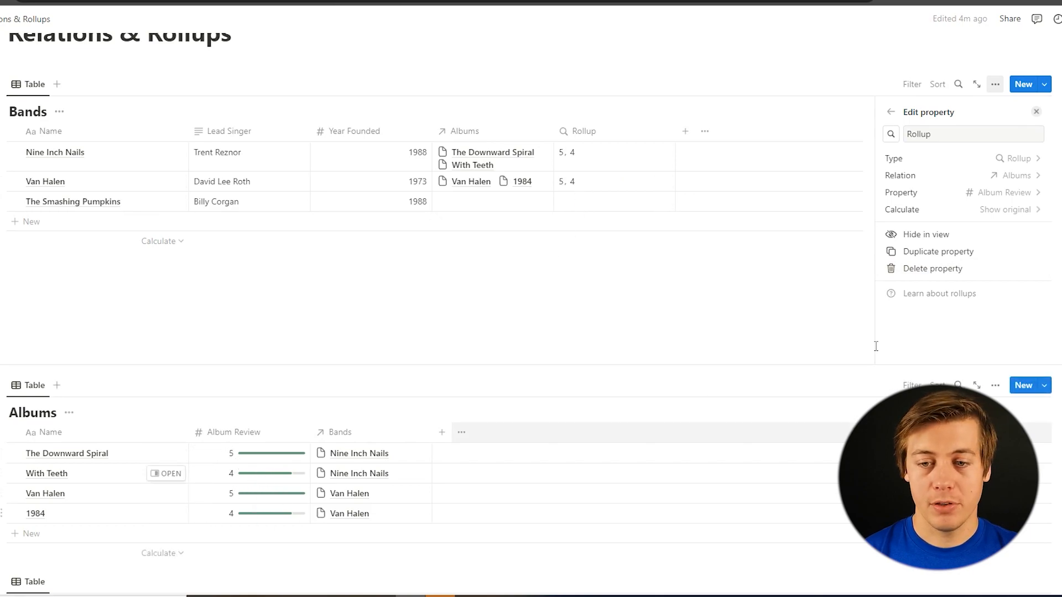
Set the rollup in the Bands table to calculate the average, and close its settings
{"action": "left_click", "coordinate": [1015, 219]}
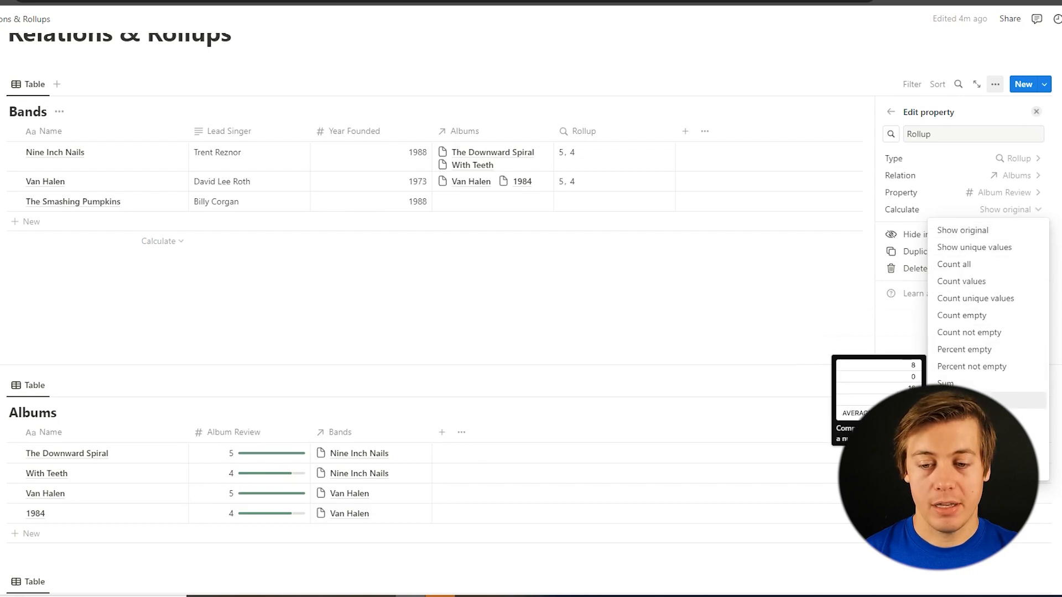
{"action": "left_click", "coordinate": [974, 400]}
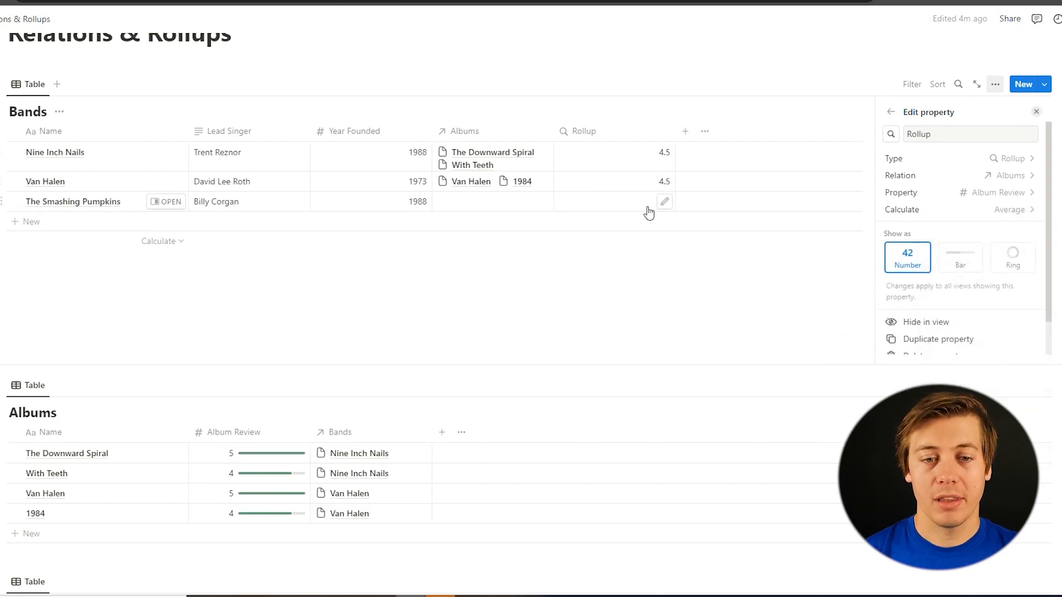
{"action": "left_click", "coordinate": [682, 53]}
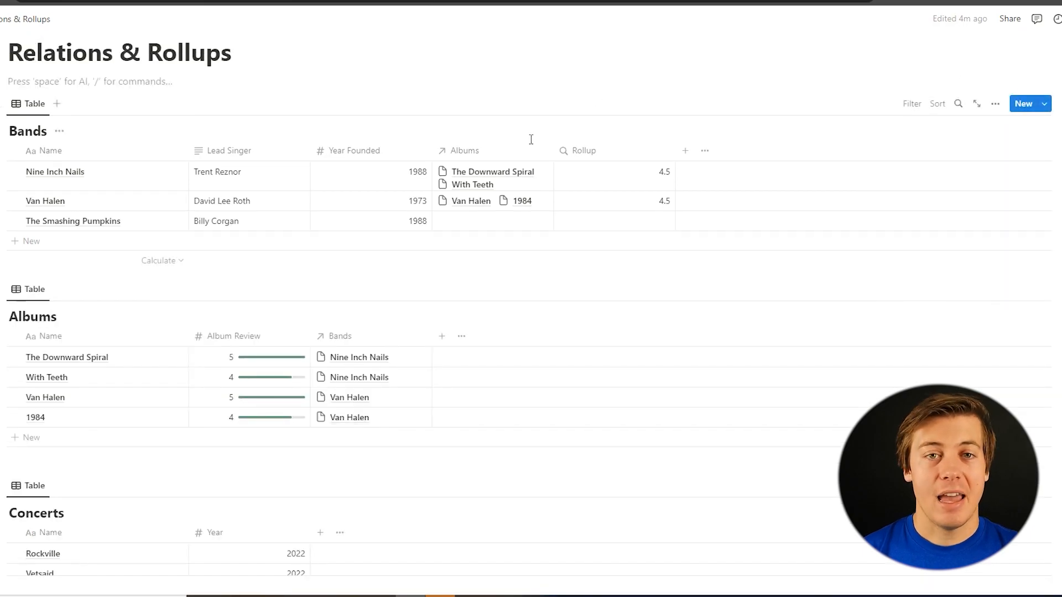
Change the Album Review of With Teeth to 1 in the Albums table
{"action": "left_click", "coordinate": [221, 380]}
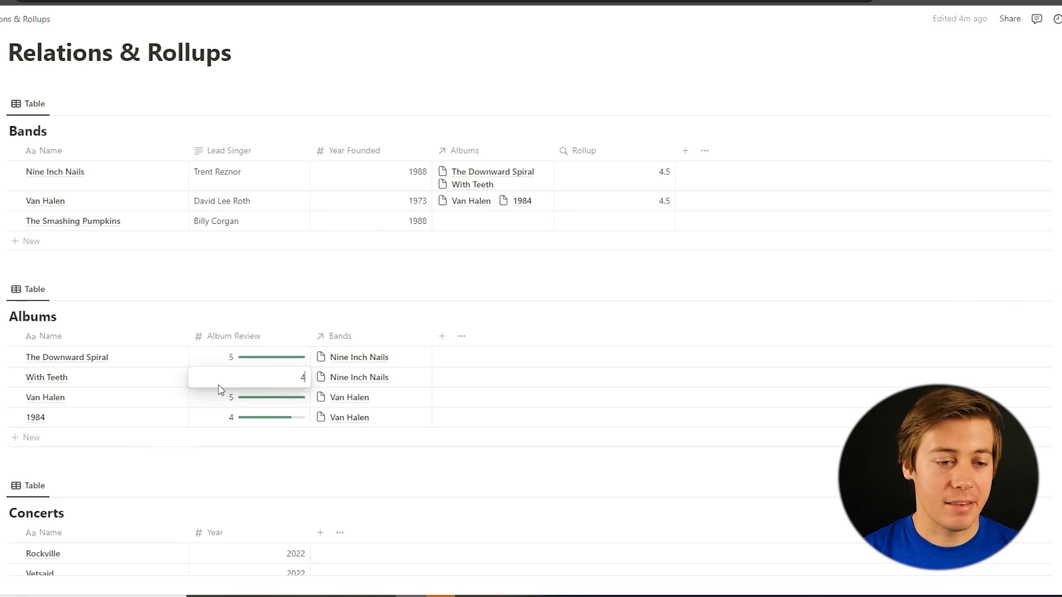
{"action": "key", "text": "BackSpace"}
{"action": "type", "text": "1"}
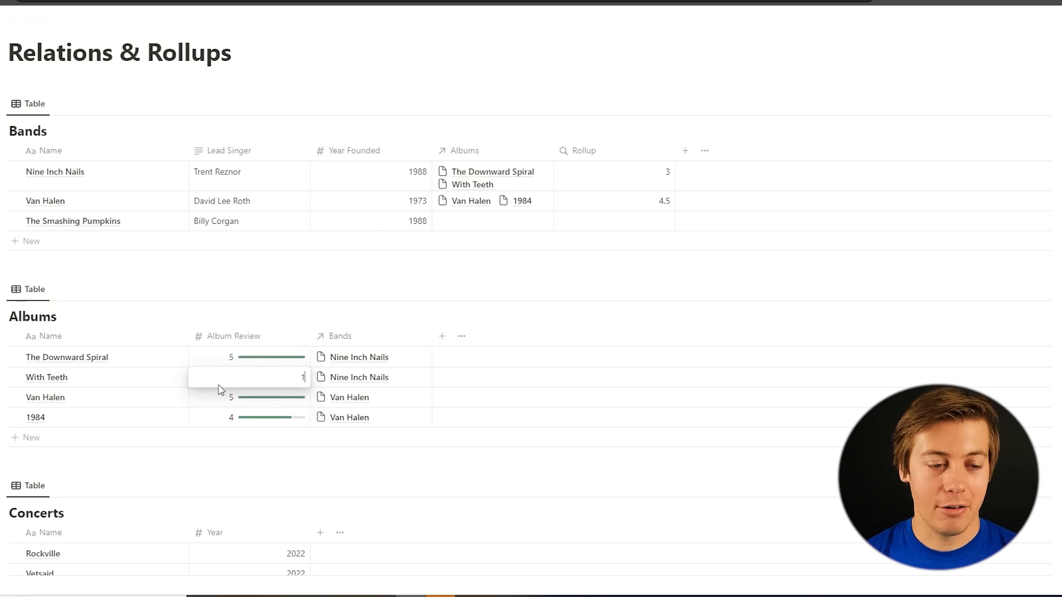
{"action": "key", "text": "Return"}
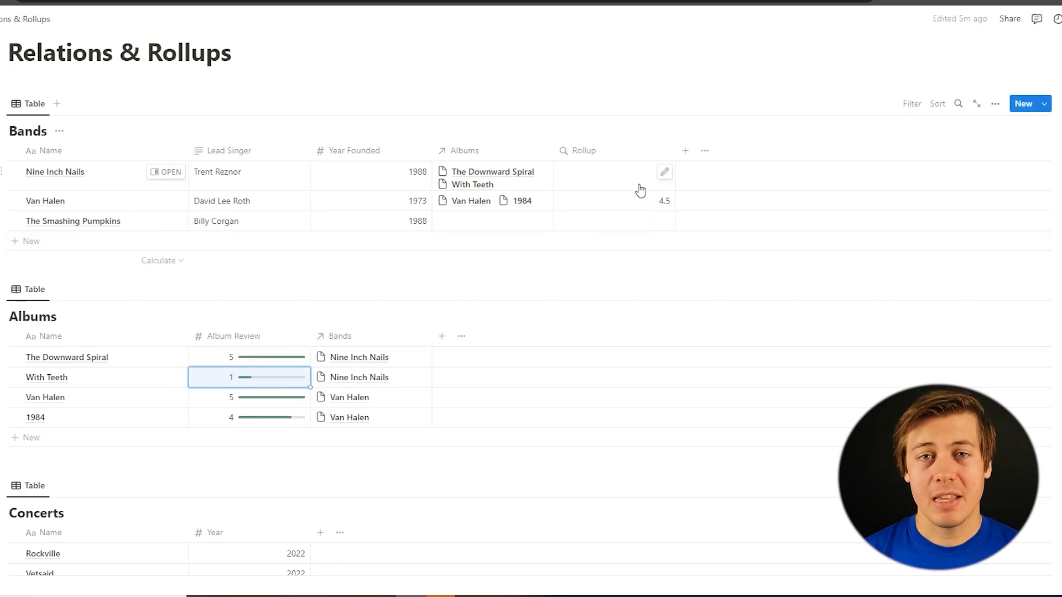
Set the Album Review of With Teeth to 5 in the Albums table
{"action": "left_click", "coordinate": [235, 379]}
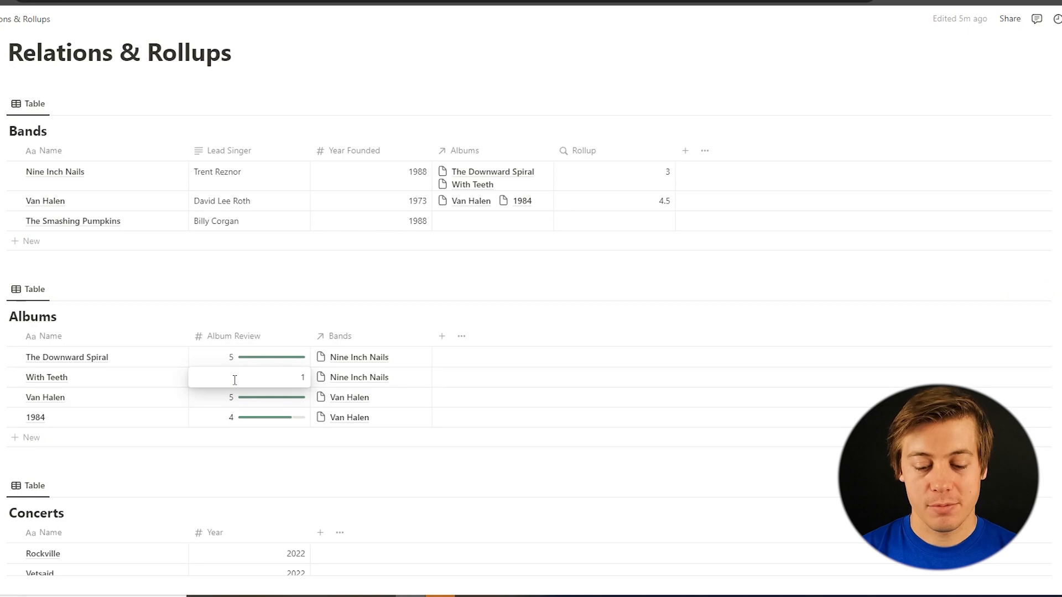
{"action": "key", "text": "BackSpace"}
{"action": "type", "text": "5"}
{"action": "key", "text": "Return"}
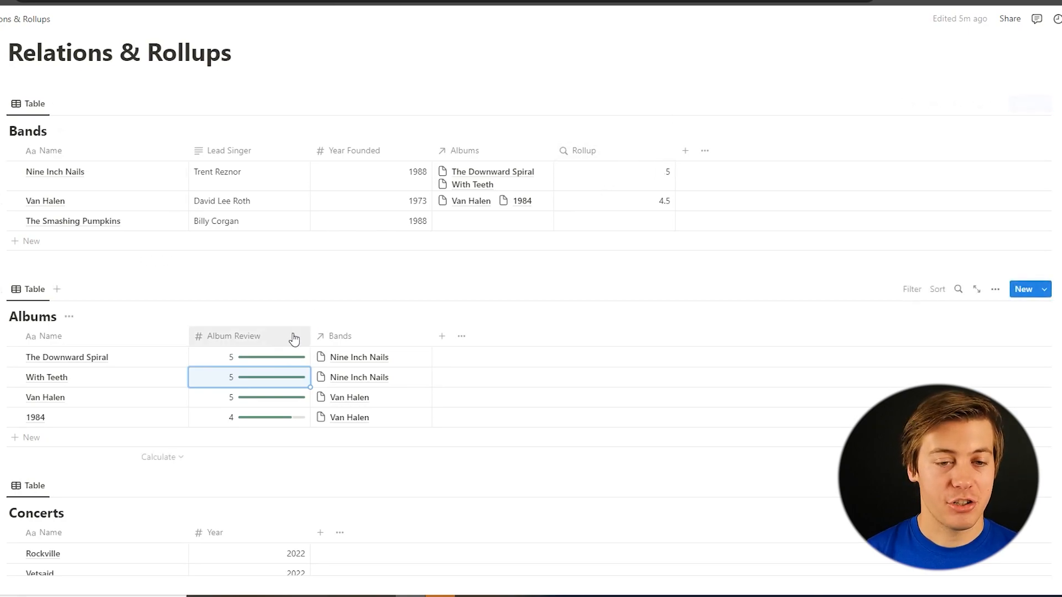
Set the Album Review of With Teeth to 4 in the Albums table
{"action": "left_click", "coordinate": [227, 381]}
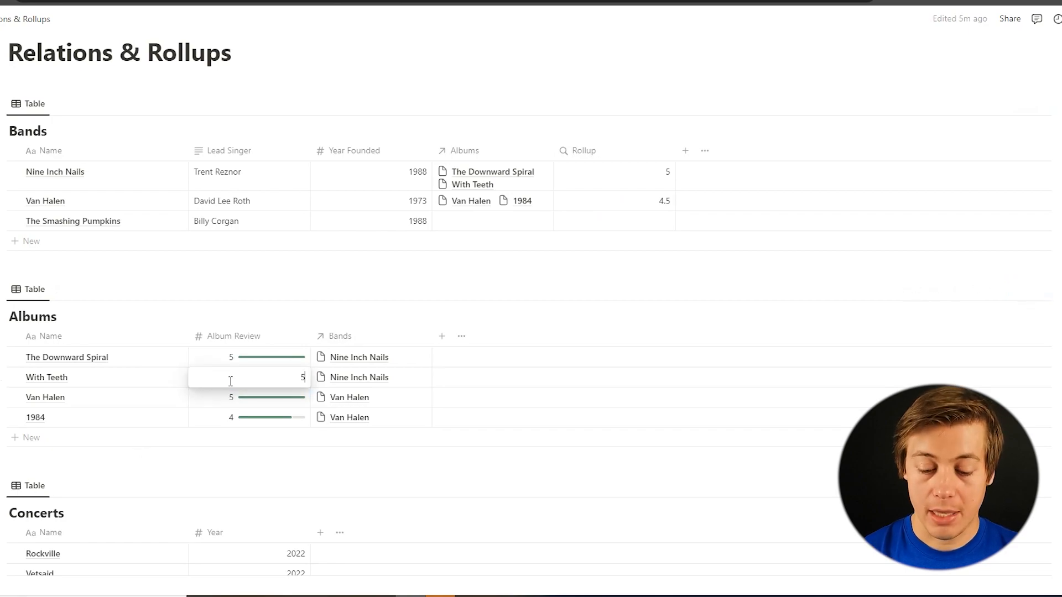
{"action": "type", "text": "4"}
{"action": "key", "text": "Return"}
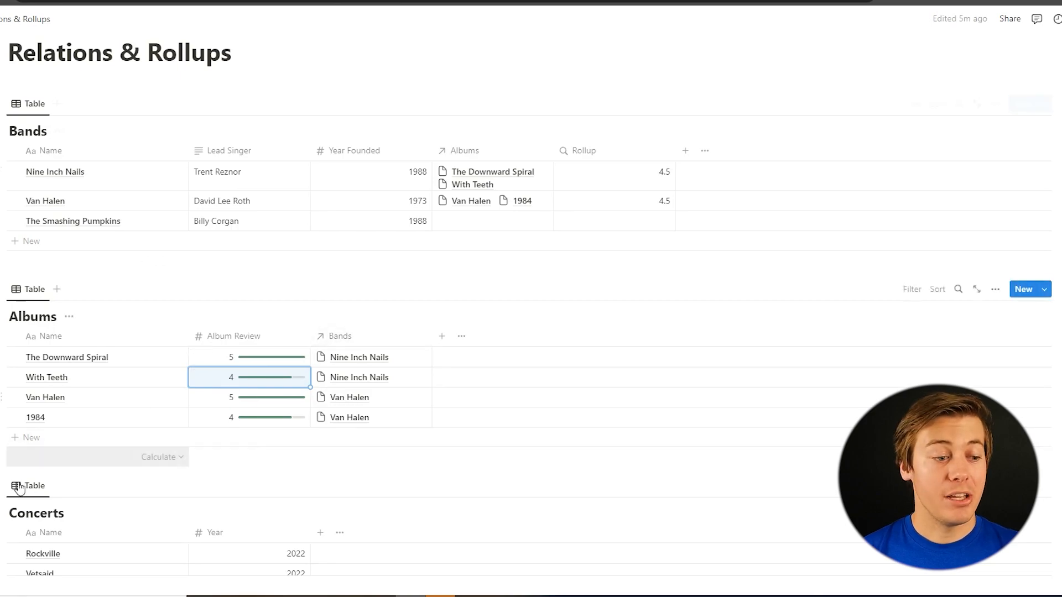
Add a relation from the Bands table to the Concerts database, shown on Concerts as well, and close its settings
{"action": "scroll", "coordinate": [347, 516], "scroll_direction": "down", "scroll_amount": 1}
{"action": "scroll", "coordinate": [347, 516], "scroll_direction": "down", "scroll_amount": 1}
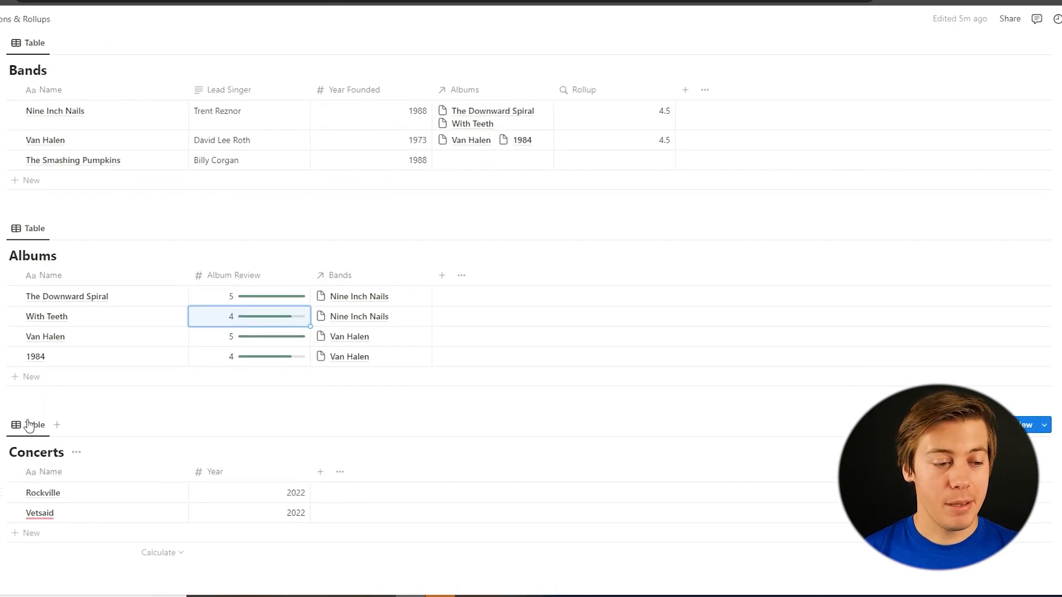
{"action": "scroll", "coordinate": [332, 538], "scroll_direction": "up", "scroll_amount": 3}
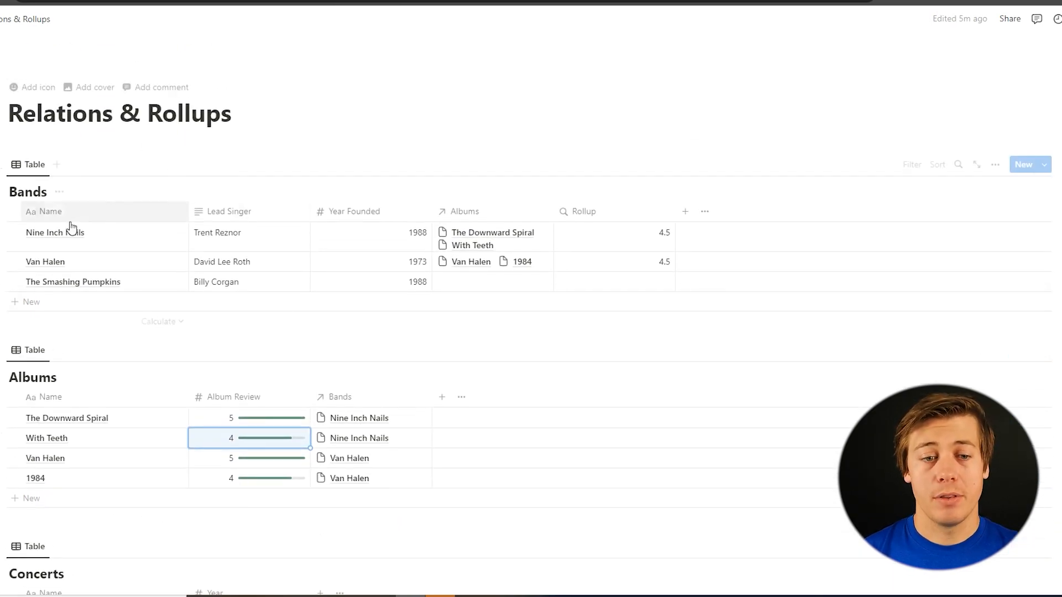
{"action": "scroll", "coordinate": [196, 216], "scroll_direction": "down", "scroll_amount": 3}
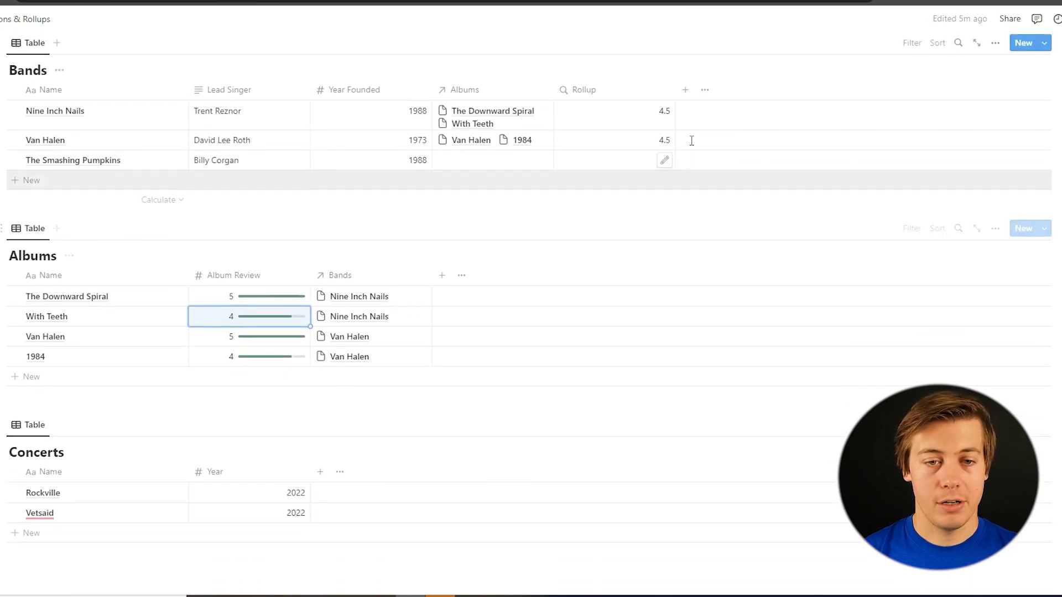
{"action": "left_click", "coordinate": [686, 94]}
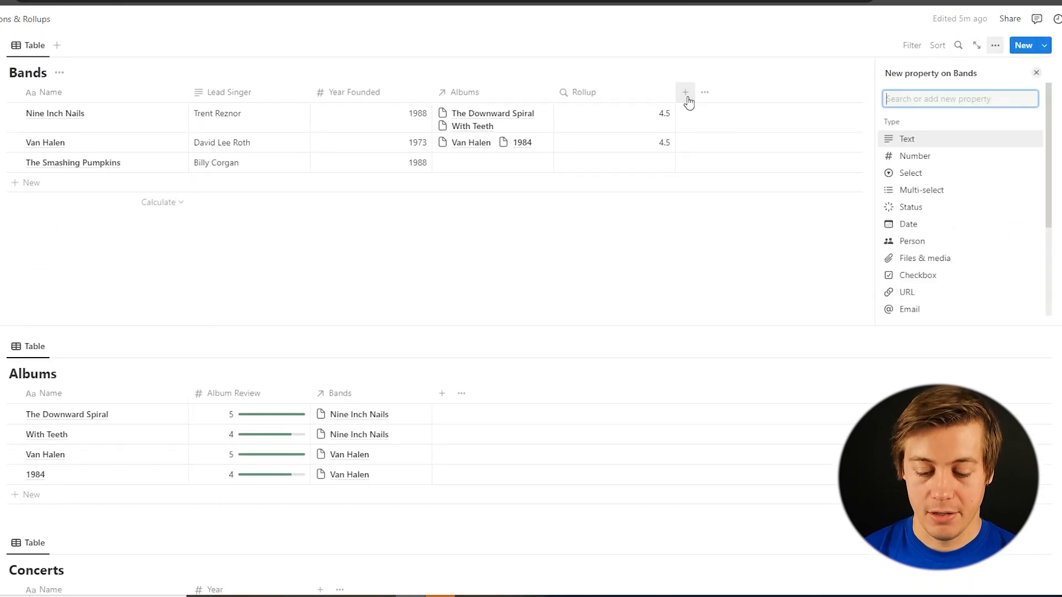
{"action": "type", "text": "rel"}
{"action": "left_click", "coordinate": [977, 137]}
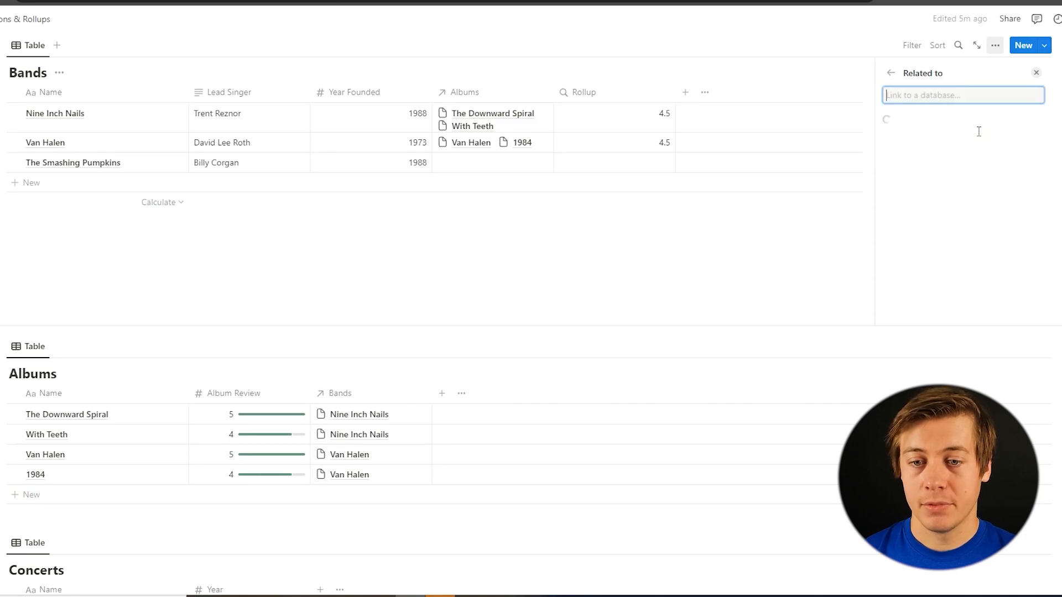
{"action": "left_click", "coordinate": [948, 156]}
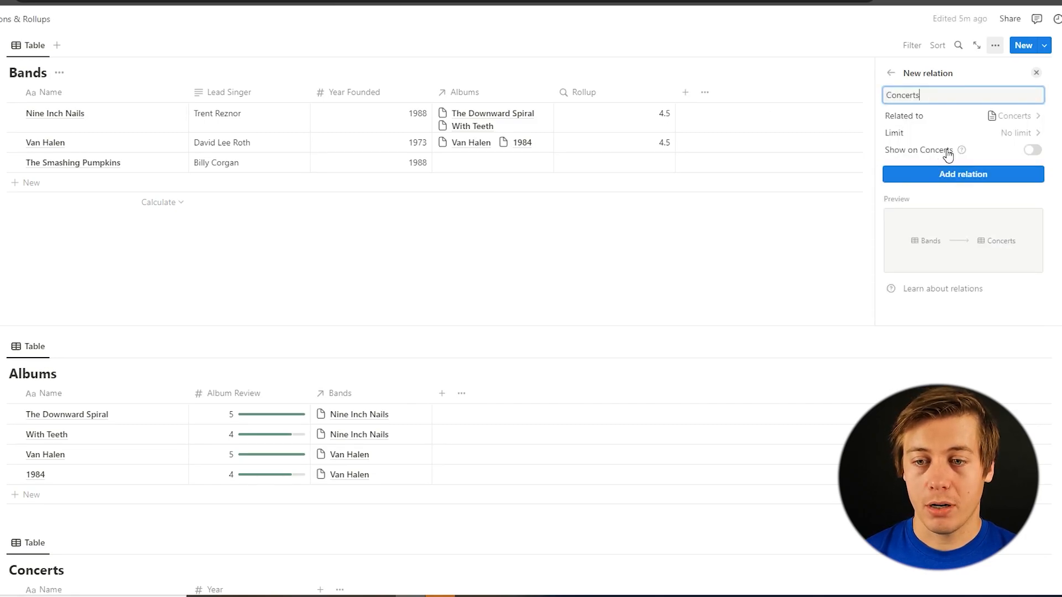
{"action": "left_click", "coordinate": [1033, 151]}
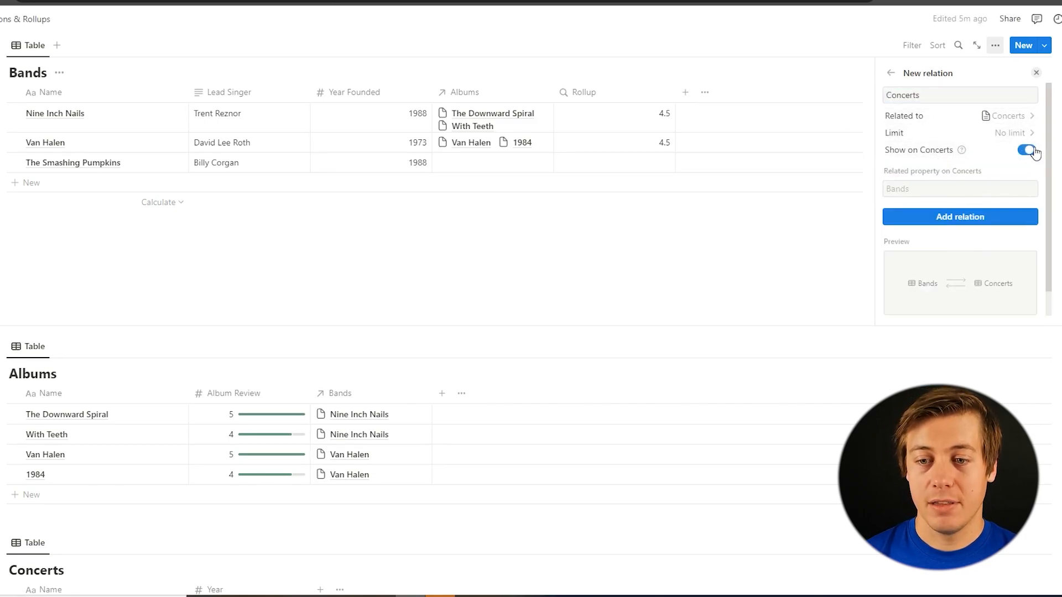
{"action": "left_click", "coordinate": [969, 219]}
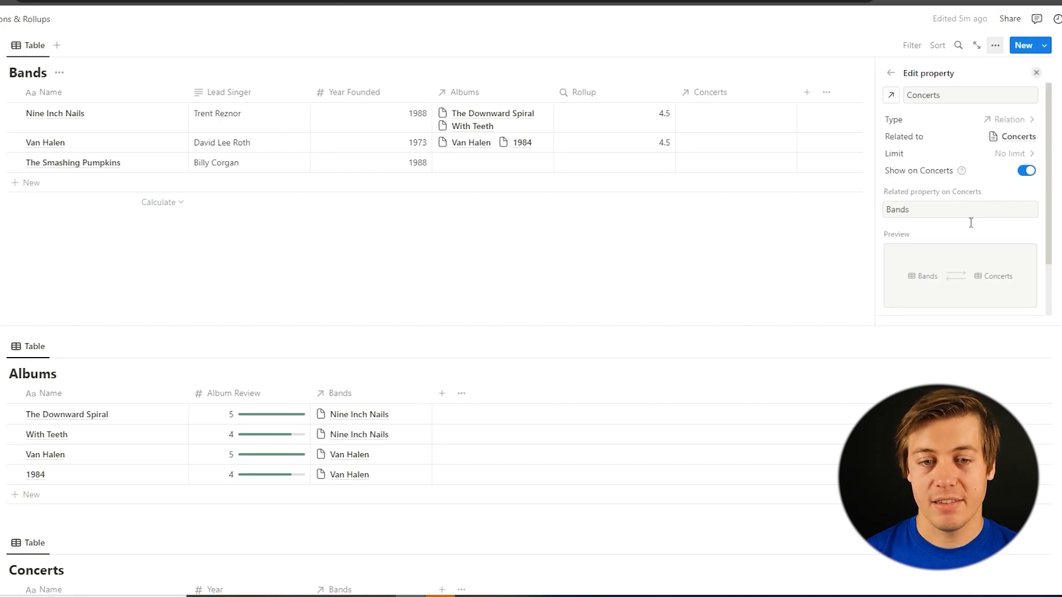
{"action": "left_click", "coordinate": [720, 254]}
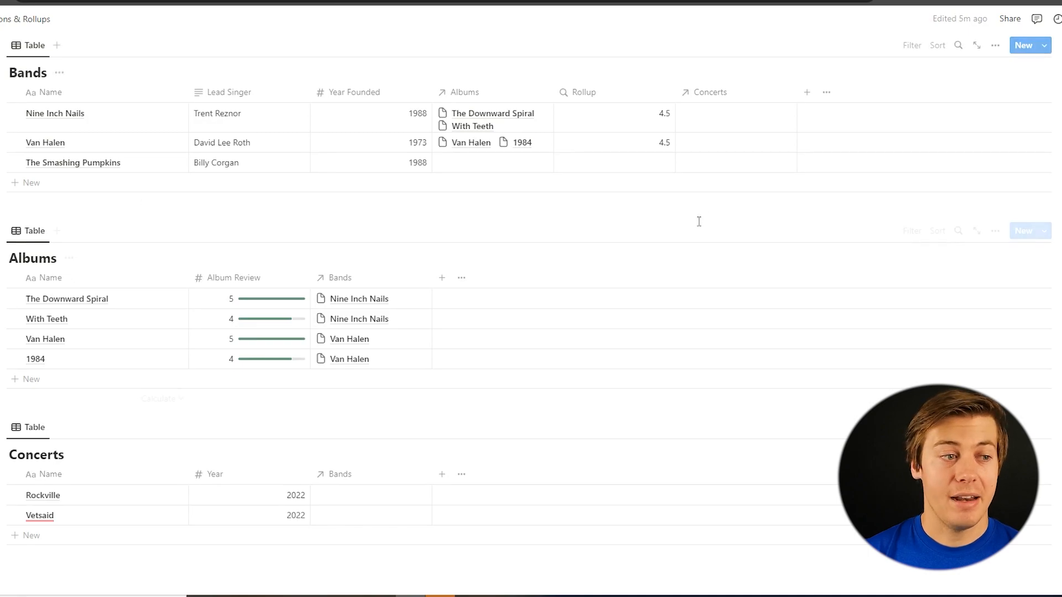
Link the concerts Vetsaid and Rockville to the band Nine Inch Nails in the Bands table
{"action": "left_click", "coordinate": [742, 120]}
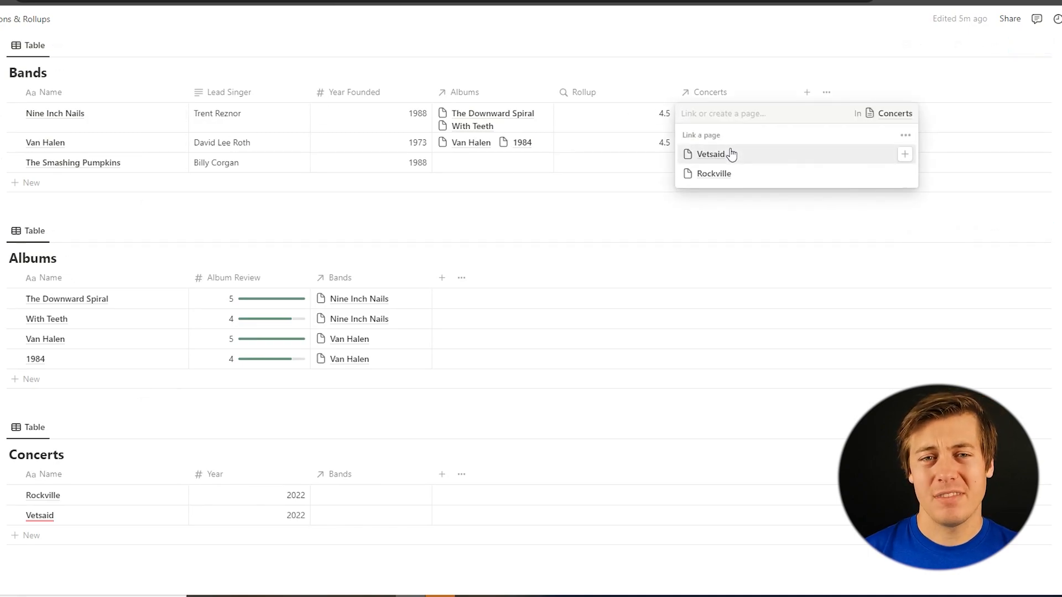
{"action": "left_click", "coordinate": [905, 155]}
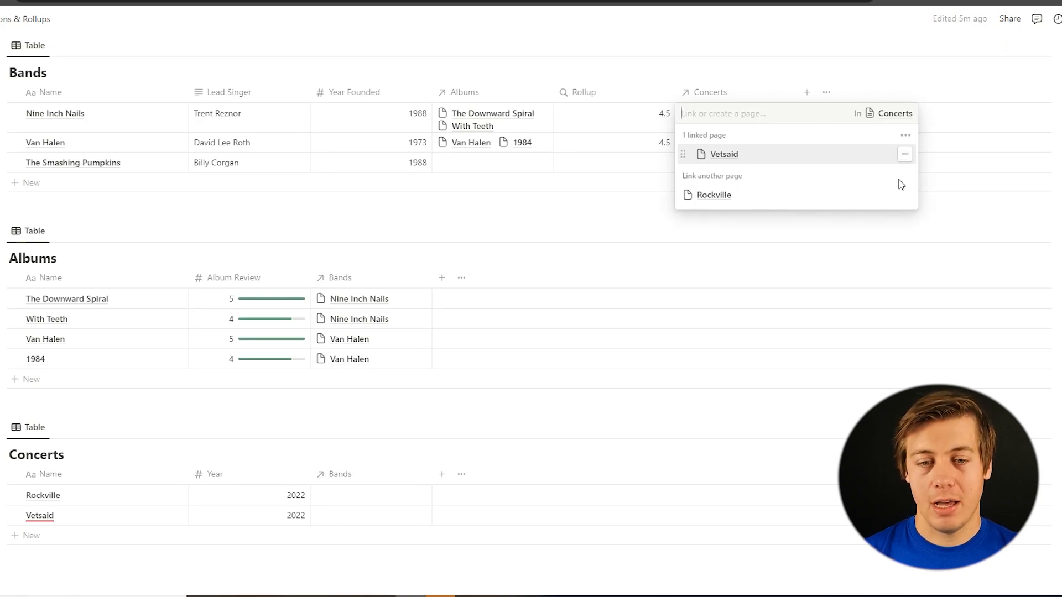
{"action": "left_click", "coordinate": [905, 196]}
{"action": "left_click", "coordinate": [889, 62]}
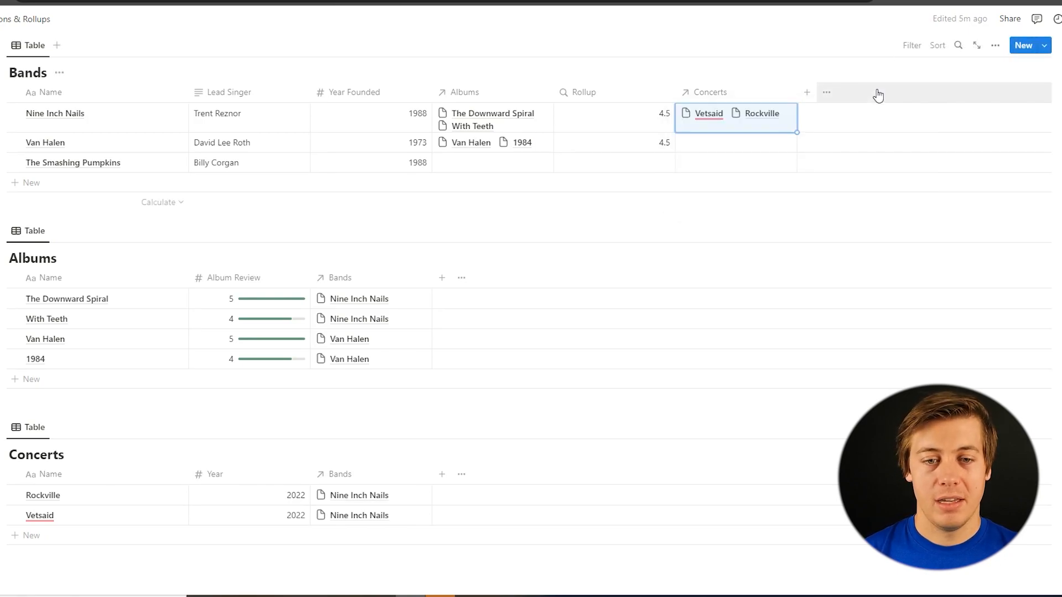
Link the band The Smashing Pumpkins to the Rockville concert in the Concerts table
{"action": "scroll", "coordinate": [491, 361], "scroll_direction": "down", "scroll_amount": 3}
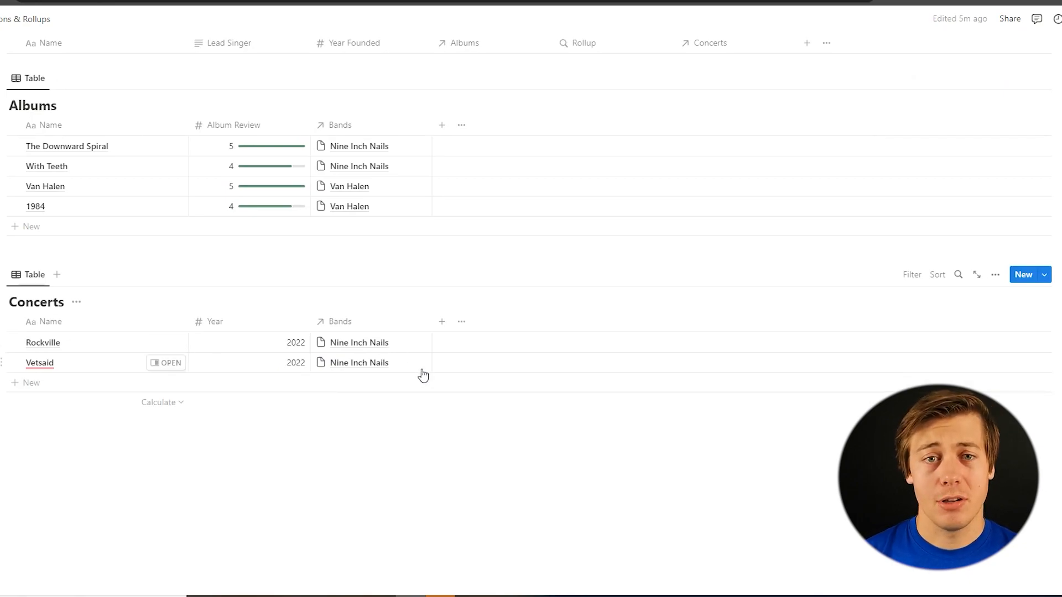
{"action": "left_click", "coordinate": [482, 345]}
{"action": "left_click", "coordinate": [414, 345]}
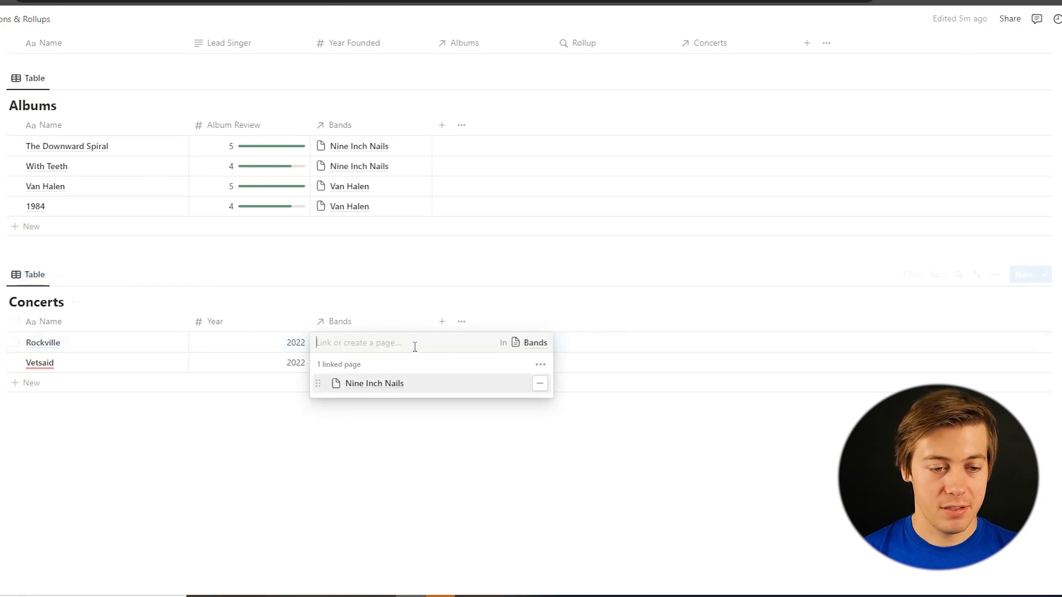
{"action": "left_click", "coordinate": [386, 443]}
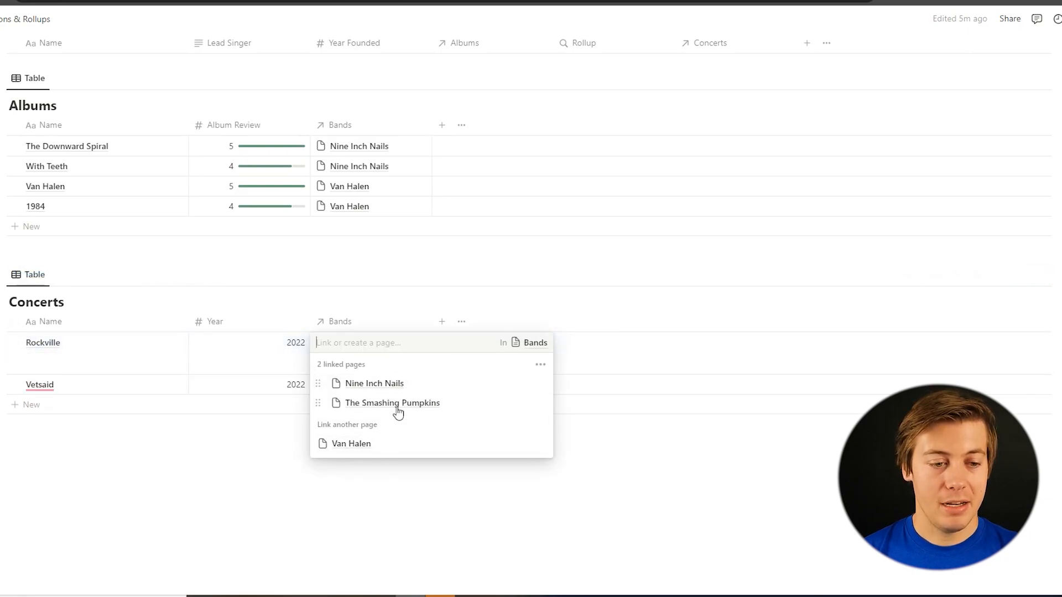
{"action": "left_click", "coordinate": [438, 294]}
Add a second rollup property to the Bands table that uses the Concerts relation
{"action": "scroll", "coordinate": [438, 293], "scroll_direction": "up", "scroll_amount": 5}
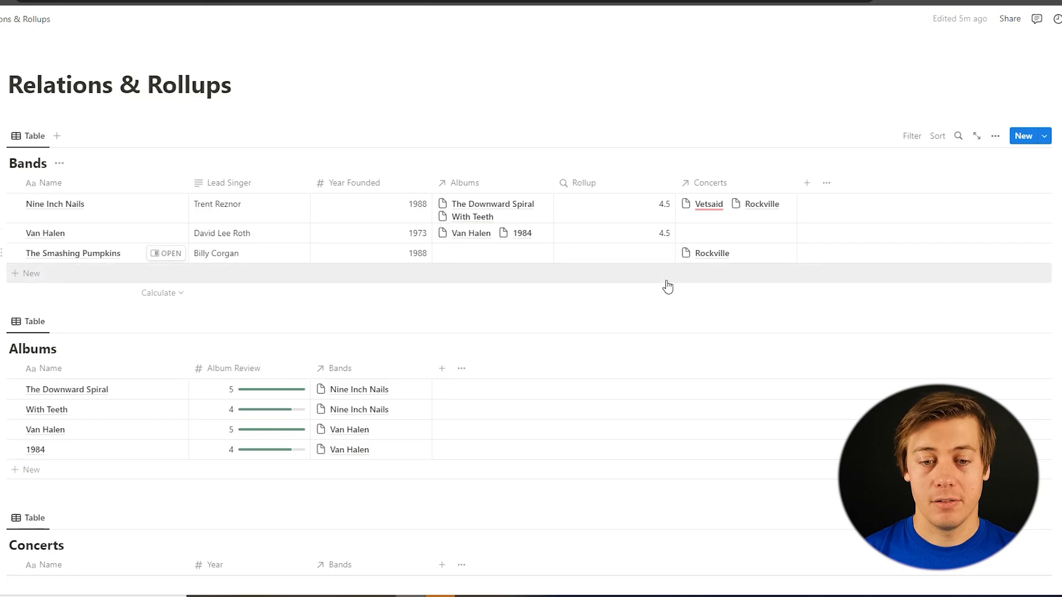
{"action": "scroll", "coordinate": [666, 287], "scroll_direction": "down", "scroll_amount": 5}
{"action": "scroll", "coordinate": [756, 242], "scroll_direction": "up", "scroll_amount": 3}
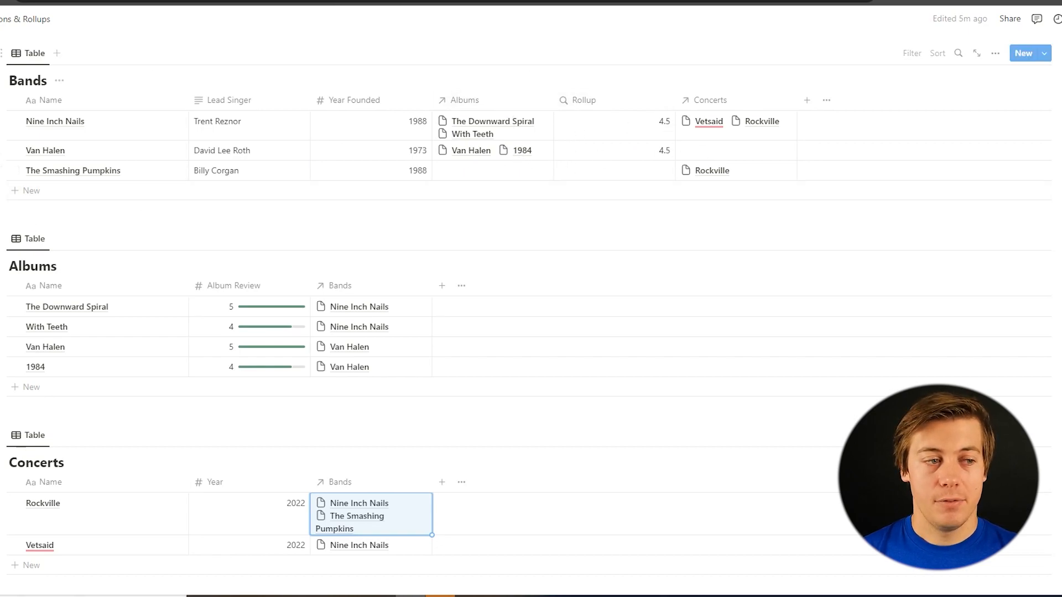
{"action": "left_click", "coordinate": [806, 110]}
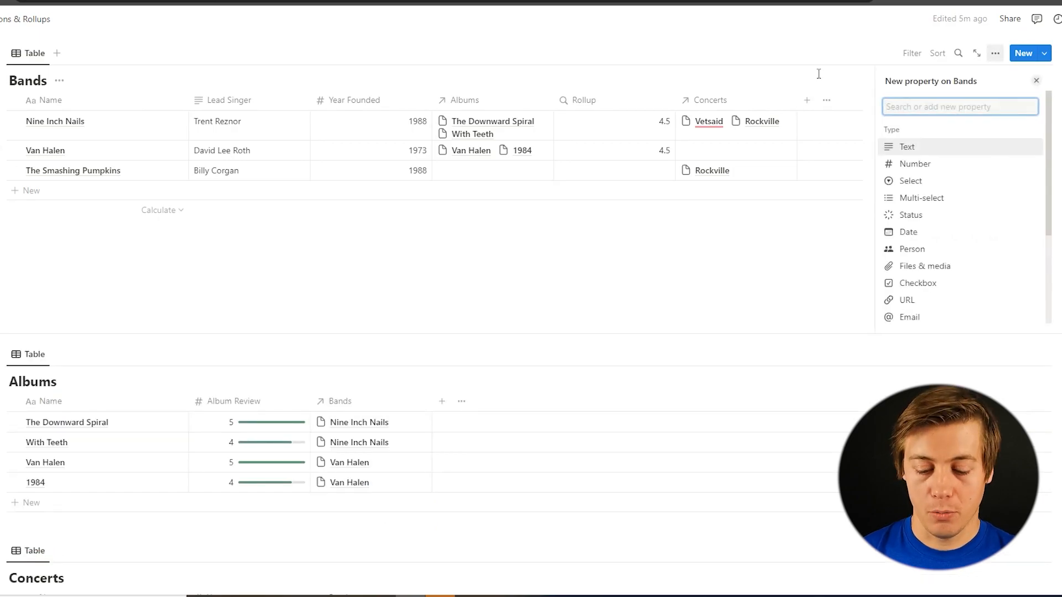
{"action": "type", "text": "rol"}
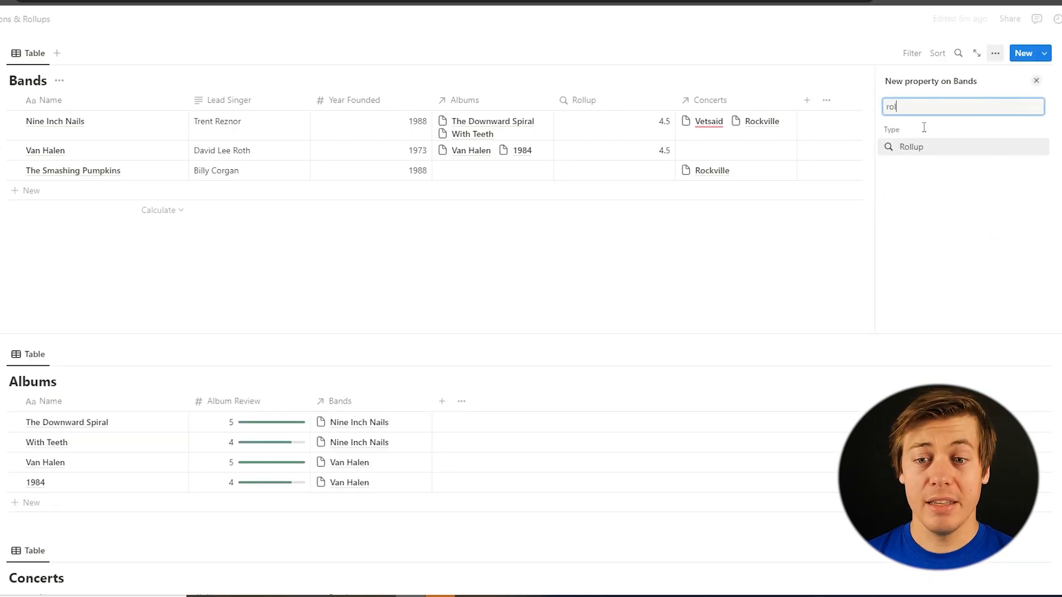
{"action": "left_click", "coordinate": [934, 147]}
{"action": "left_click", "coordinate": [962, 146]}
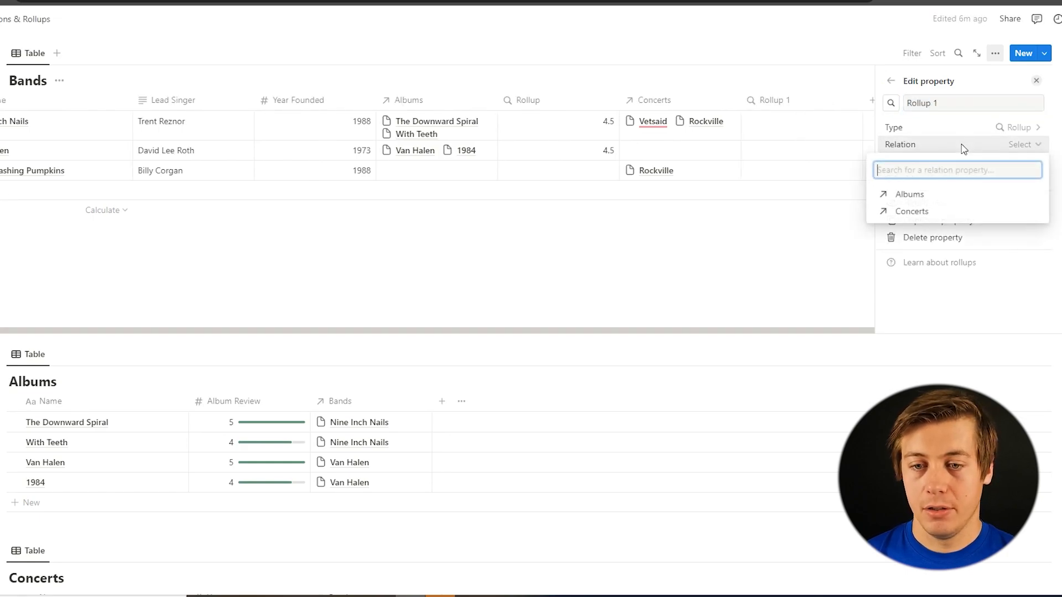
{"action": "left_click", "coordinate": [934, 211]}
{"action": "left_click", "coordinate": [939, 209]}
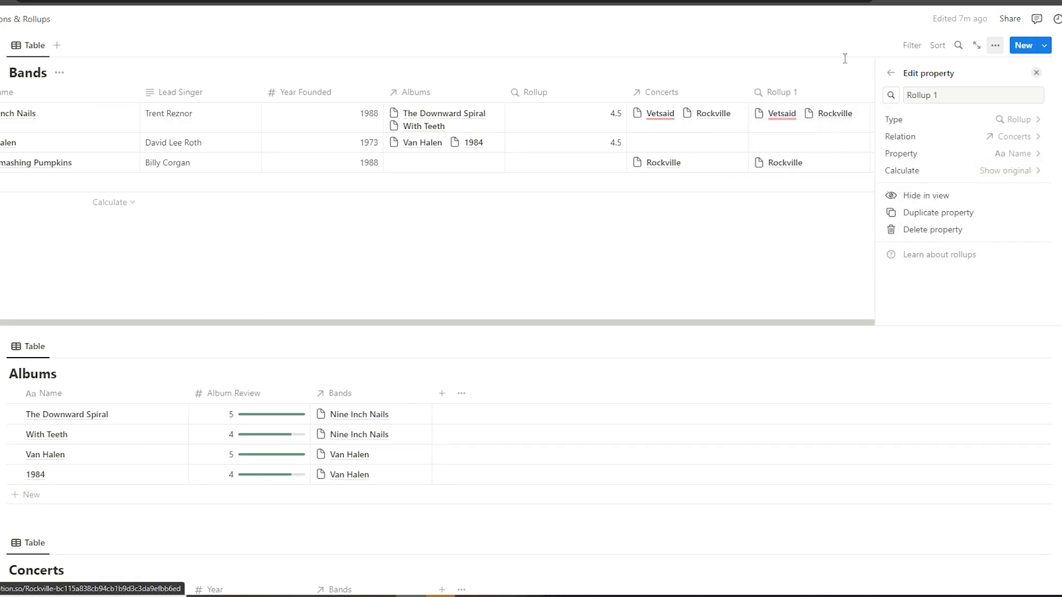
Set the concerts rollup in the Bands table to calculate Count all, and close its settings
{"action": "left_click", "coordinate": [910, 170]}
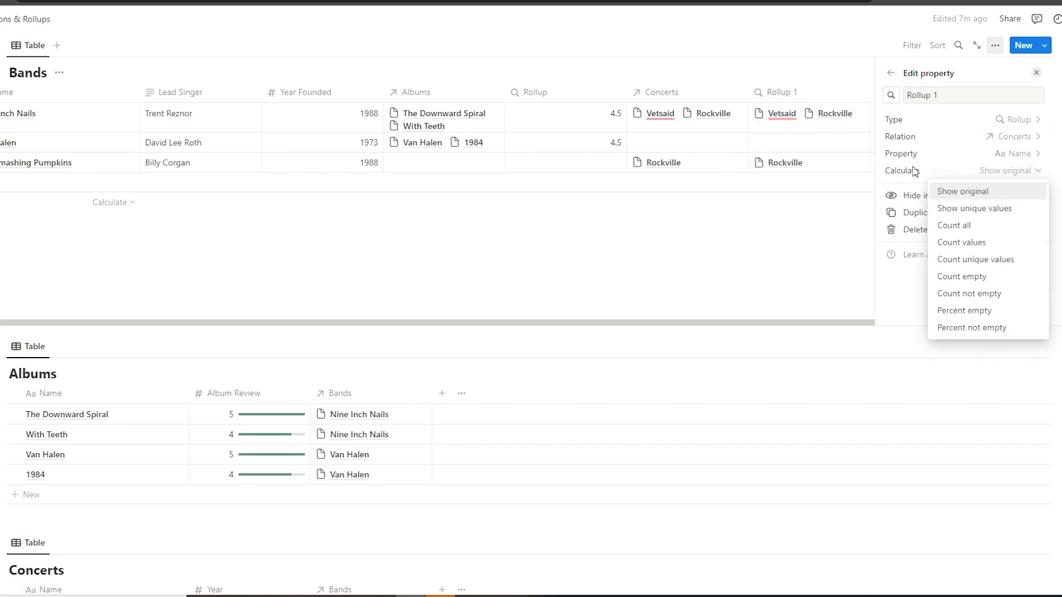
{"action": "left_click", "coordinate": [968, 227]}
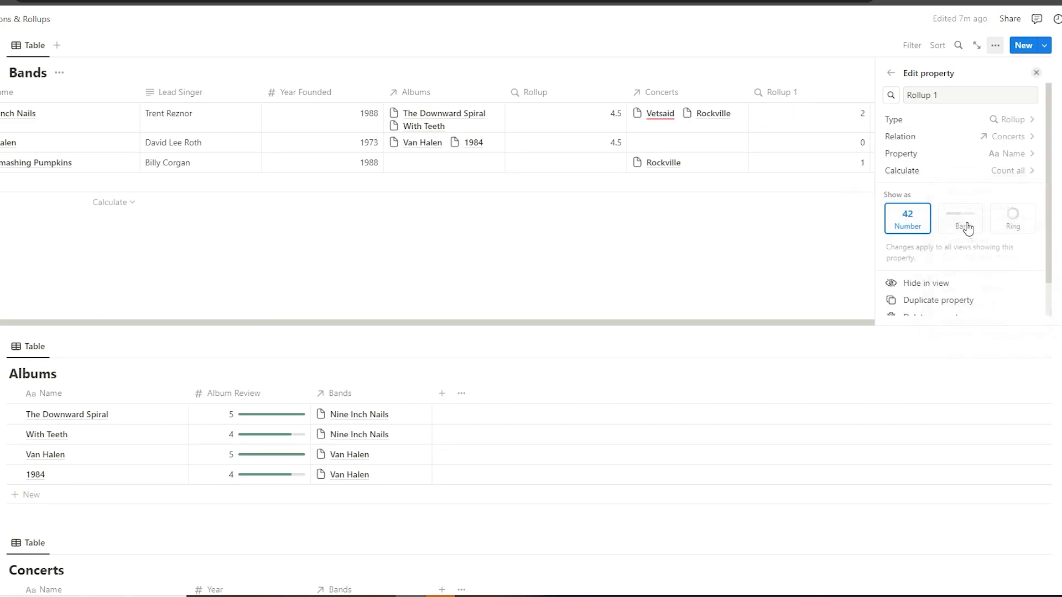
{"action": "left_click", "coordinate": [837, 237]}
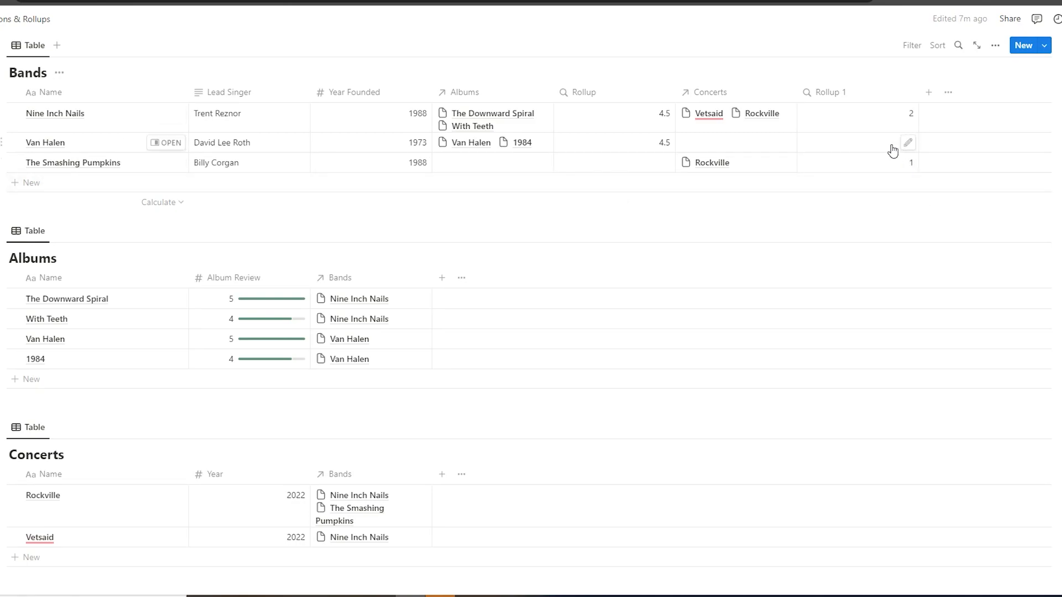
{"action": "scroll", "coordinate": [806, 203], "scroll_direction": "down", "scroll_amount": 3}
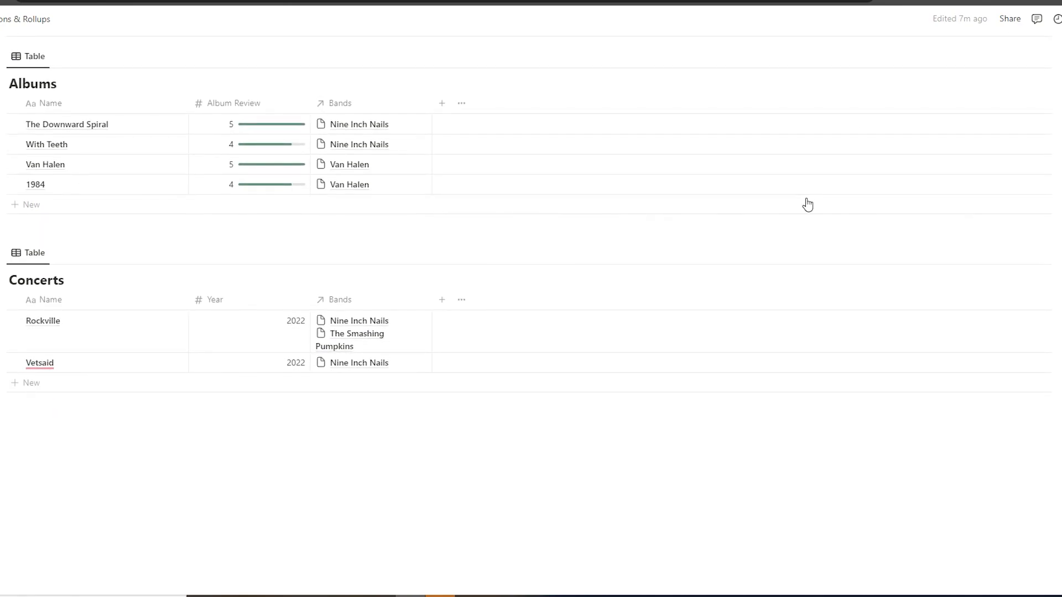